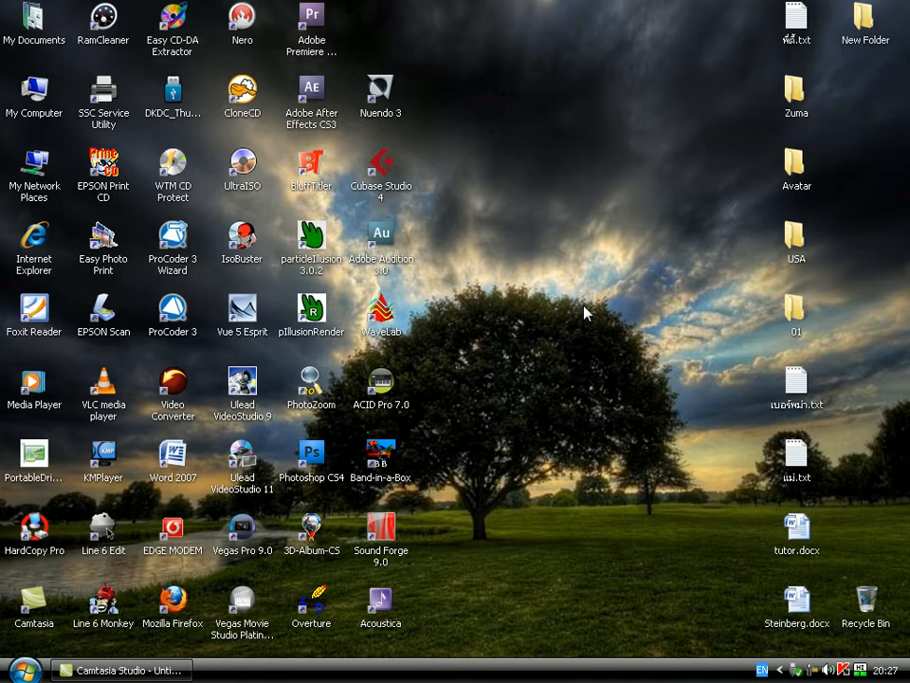
Step: Open the Sonar 7 Producer (J:) disc, look into its Install folder and return to the disc's root
double_click(36, 89)
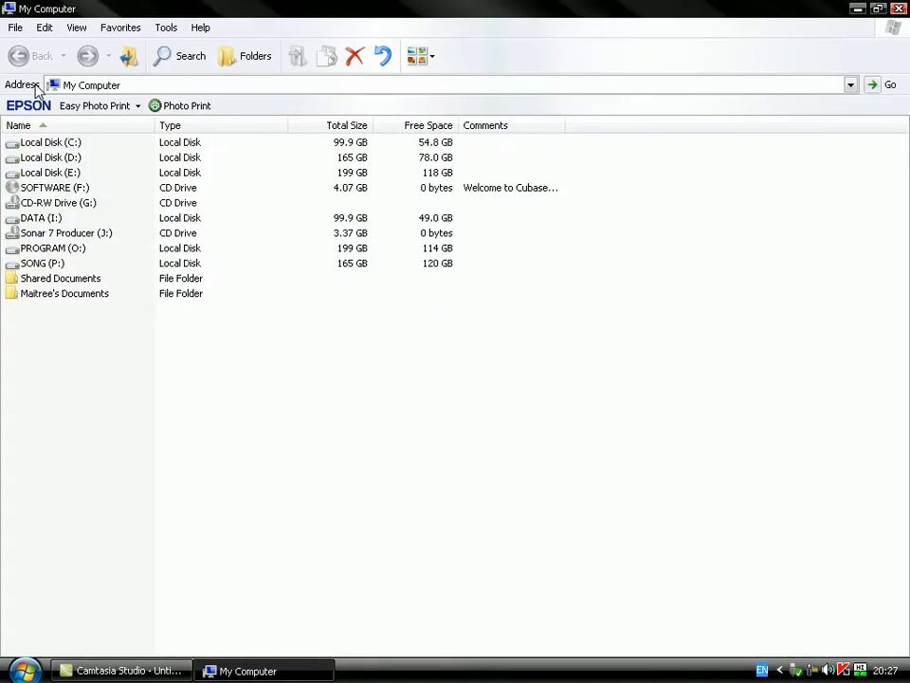
double_click(36, 235)
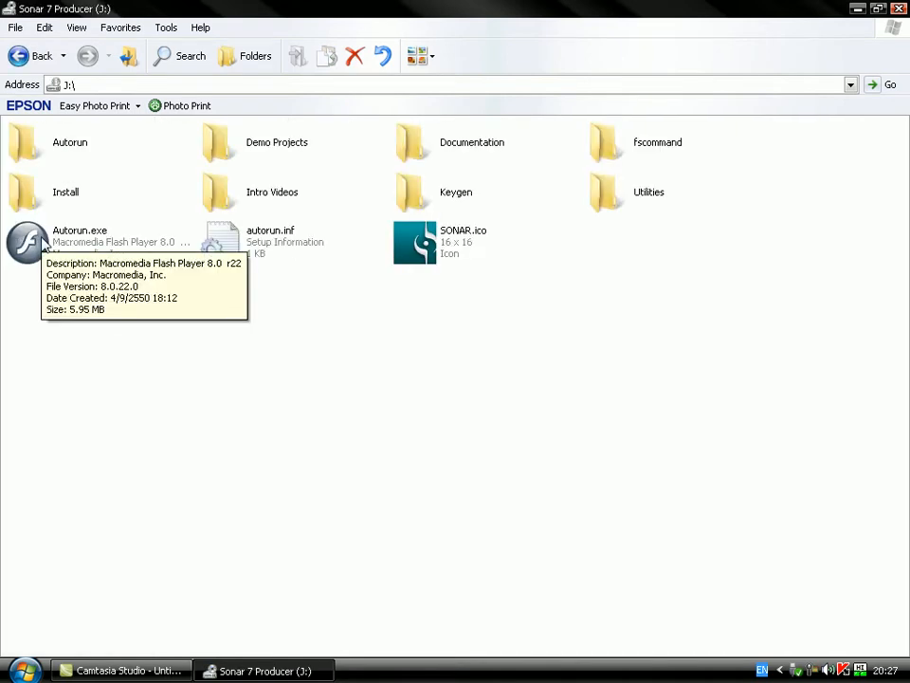
double_click(29, 194)
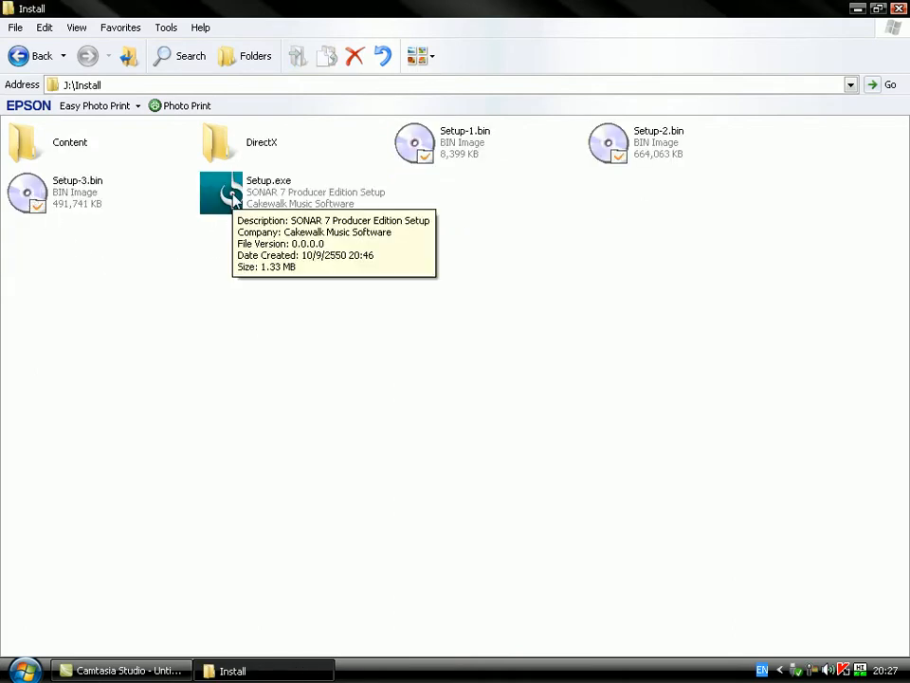
left_click(21, 55)
left_click(165, 374)
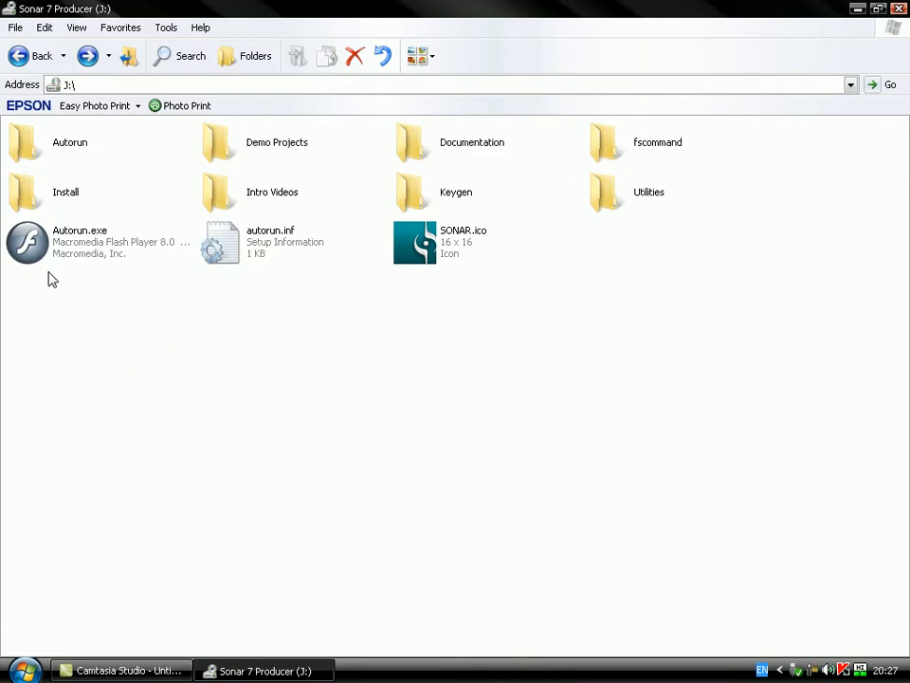
Step: Start the English installation of SONAR 7 from the disc's Autorun.exe and advance the setup wizard to the license agreement
double_click(37, 249)
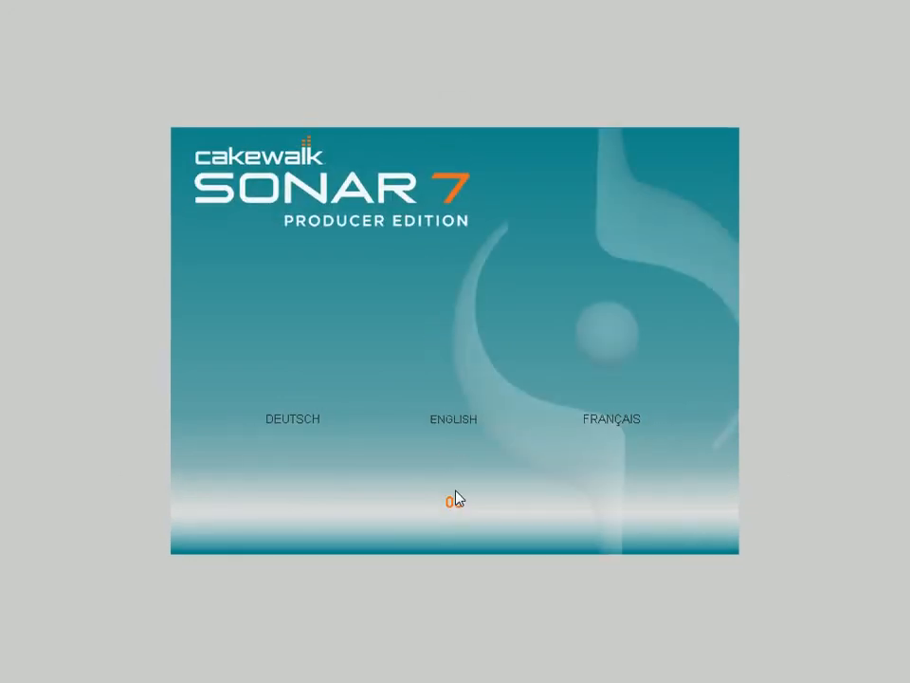
left_click(456, 418)
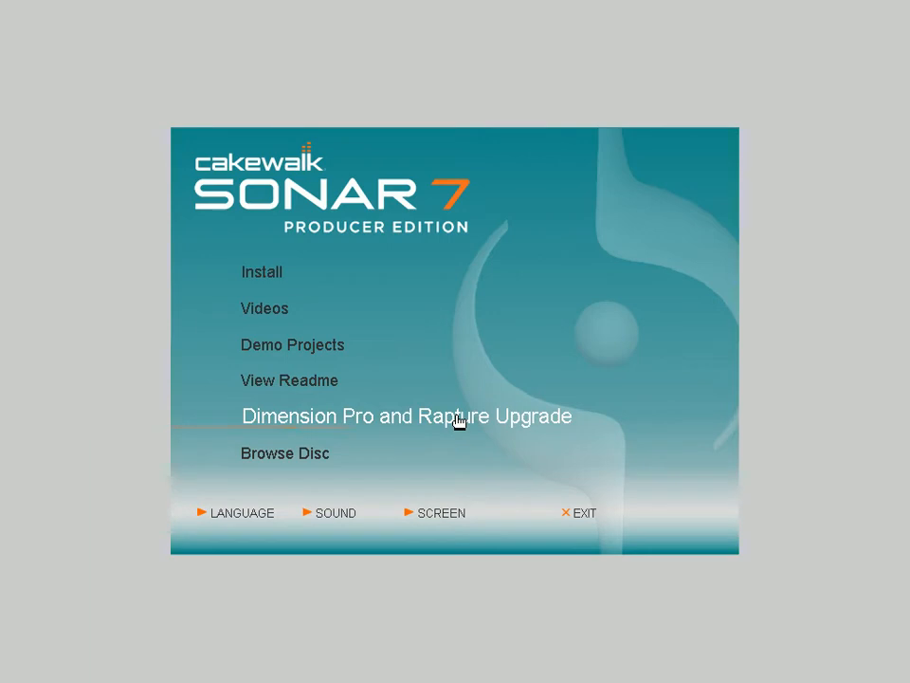
left_click(266, 280)
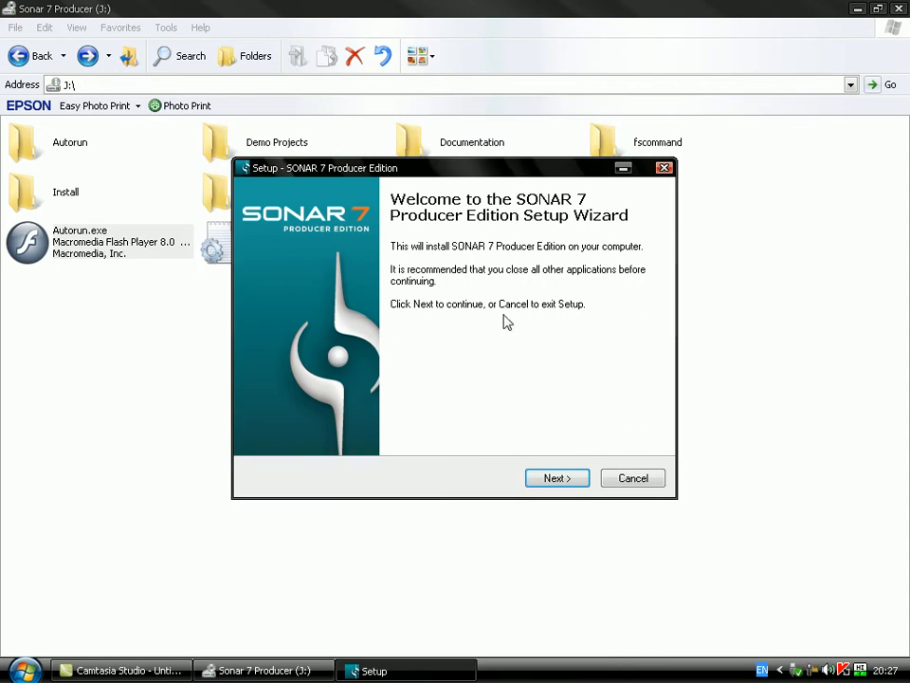
left_click(571, 485)
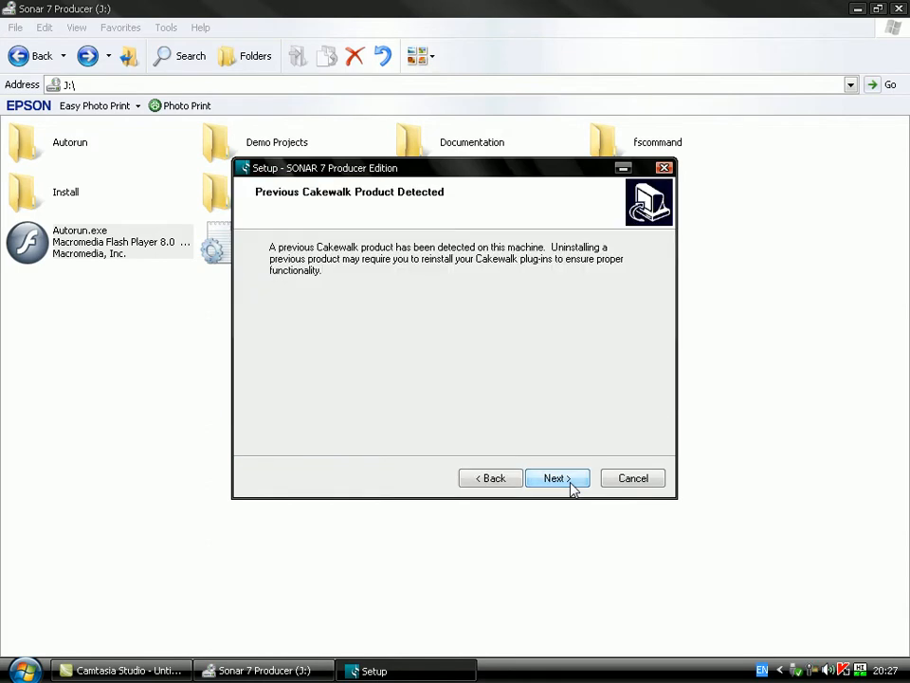
left_click(571, 485)
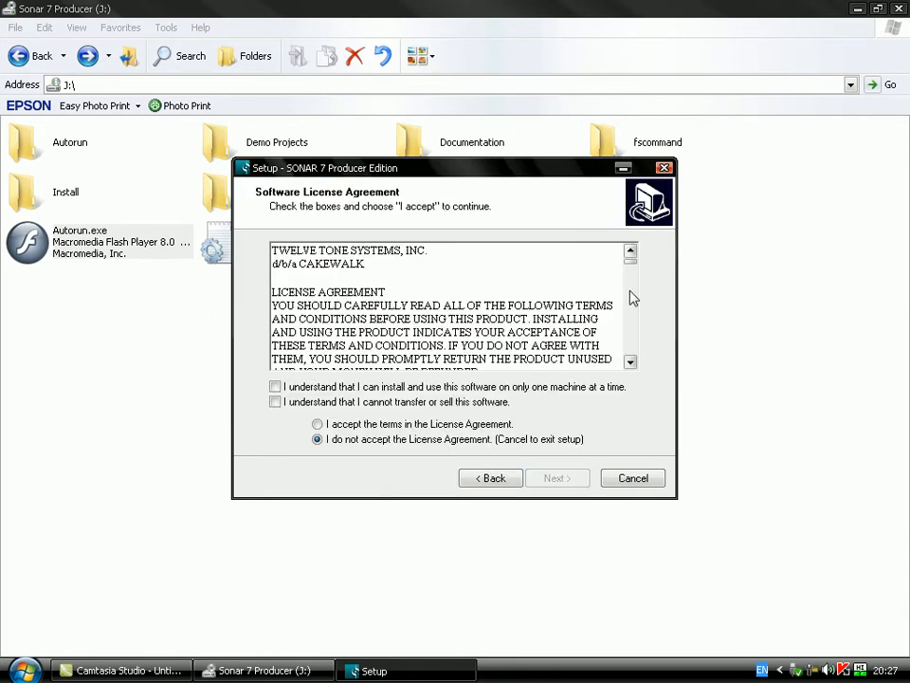
Step: Read to the end of the license agreement, tick both acknowledgement statements and accept the terms
left_click_drag(630, 267, 631, 361)
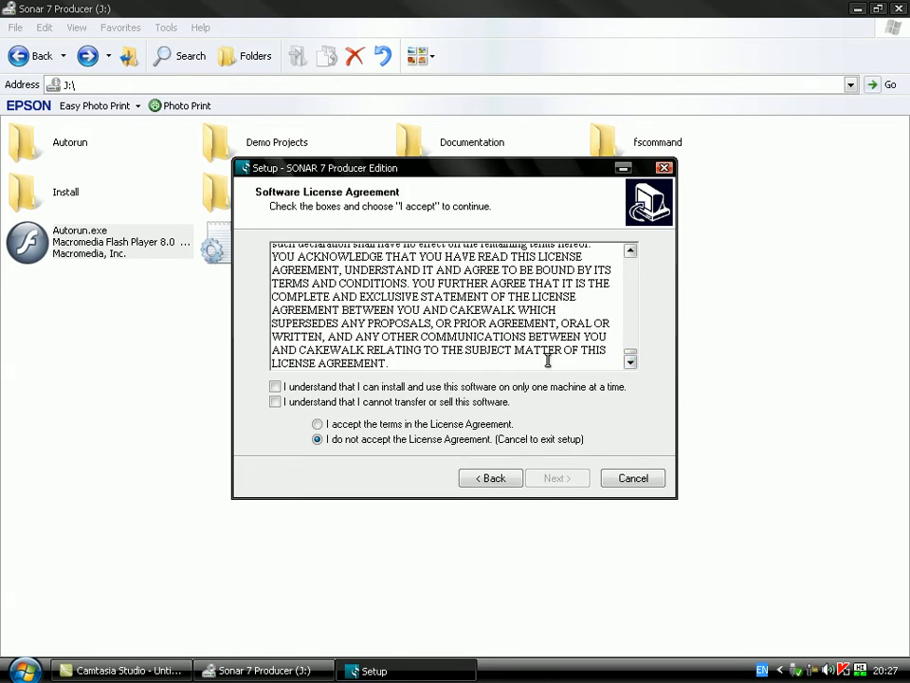
left_click_drag(411, 362, 272, 364)
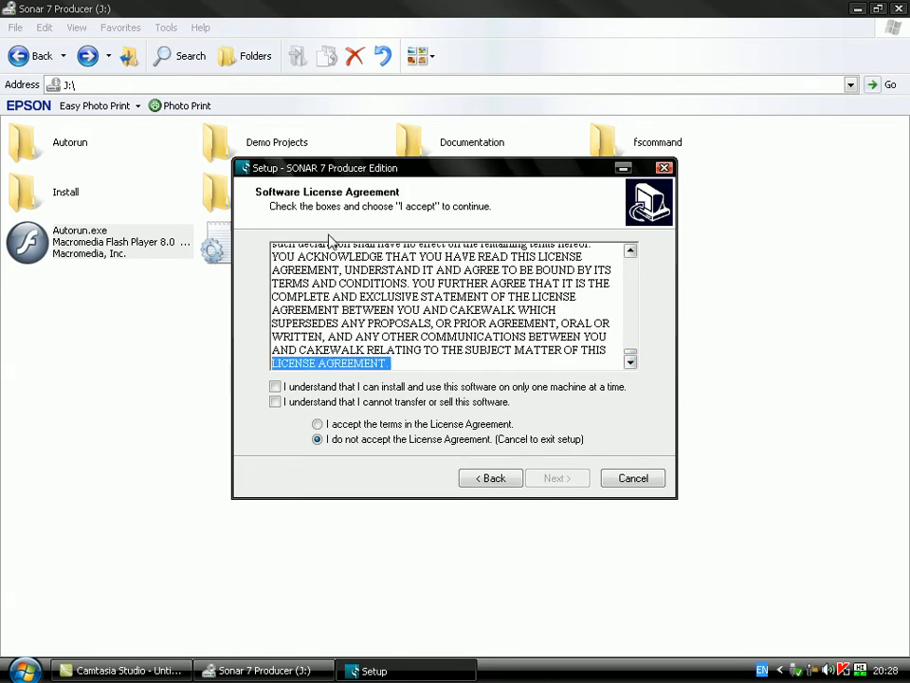
left_click(275, 387)
left_click(274, 401)
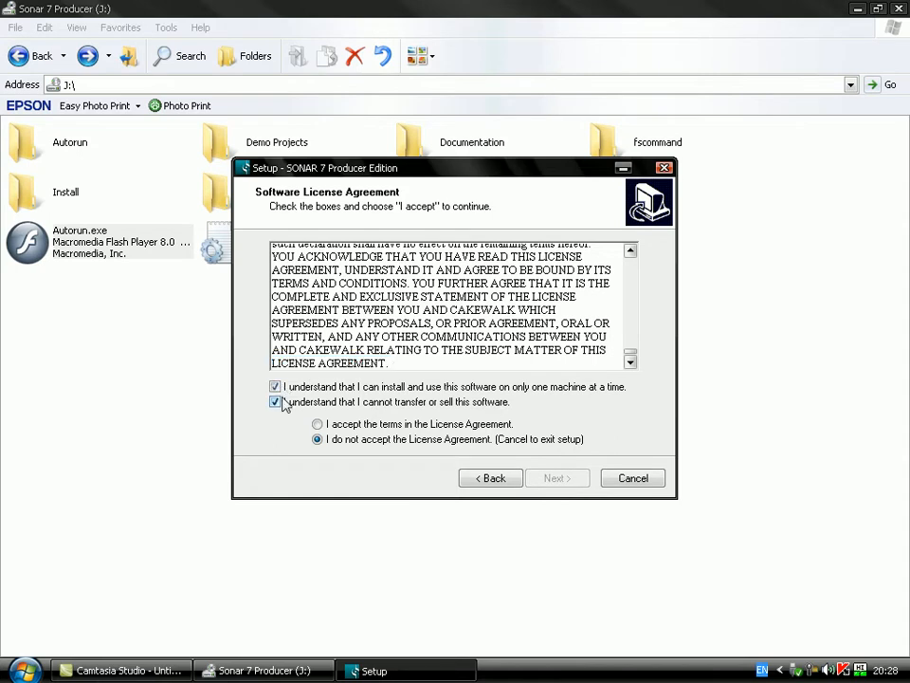
left_click(338, 427)
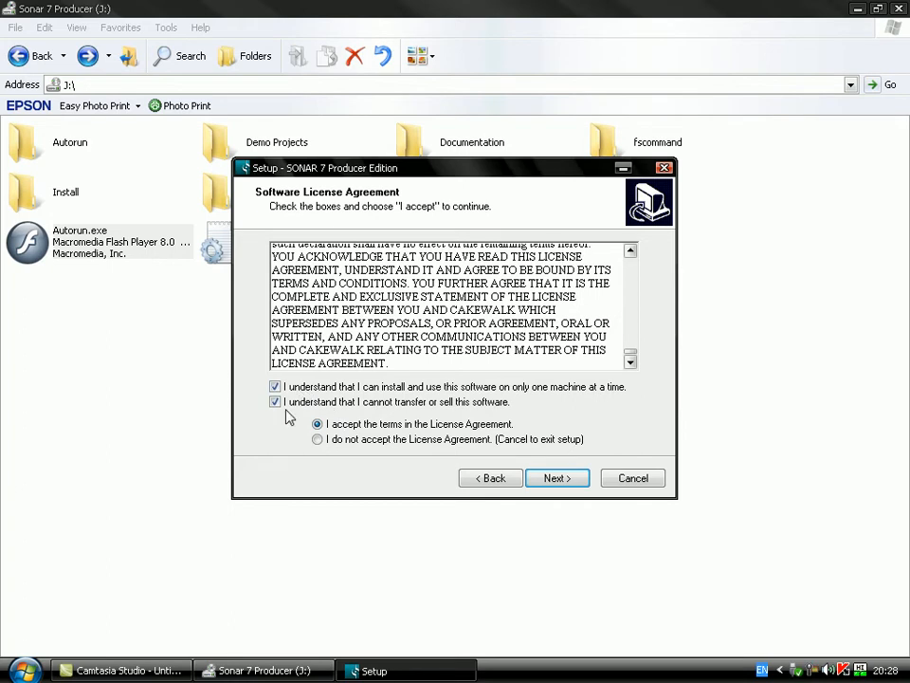
left_click(316, 439)
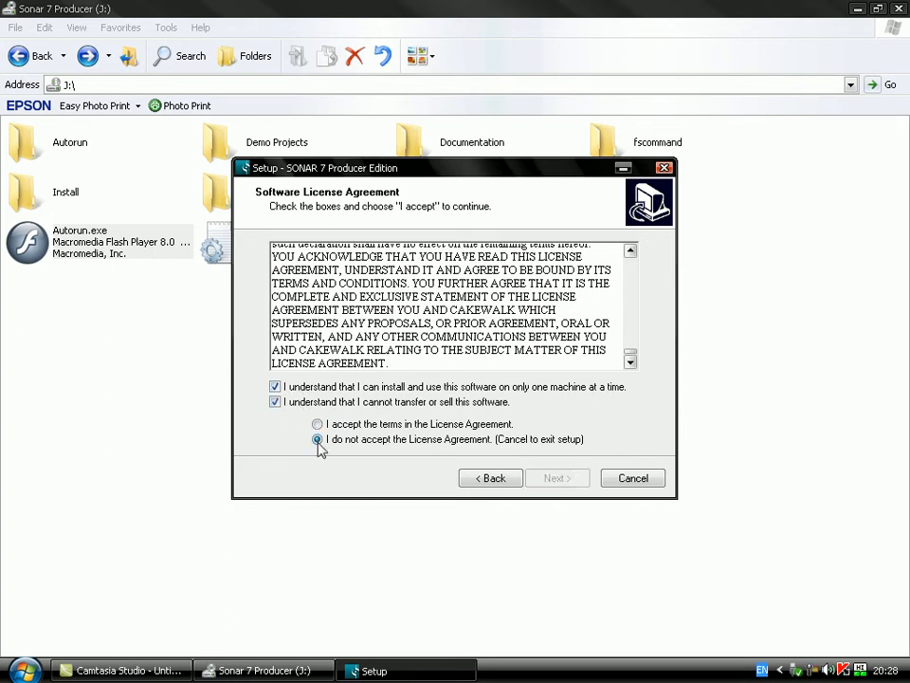
left_click(275, 388)
left_click(276, 401)
left_click(281, 387)
left_click(280, 401)
left_click(325, 425)
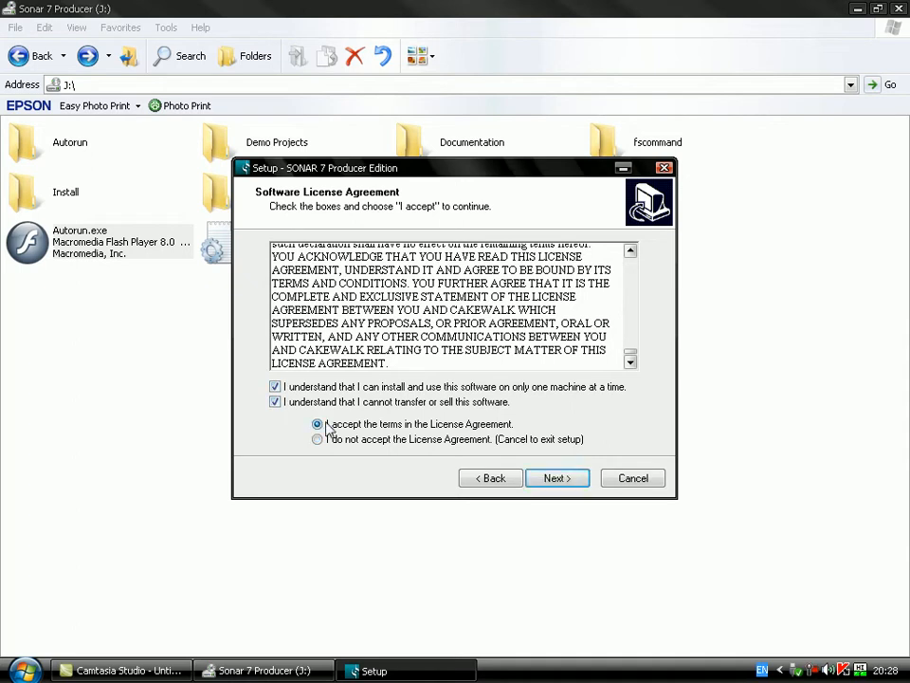
Step: Continue to the registration information page and move the setup window aside to uncover the disc's folders
left_click(567, 479)
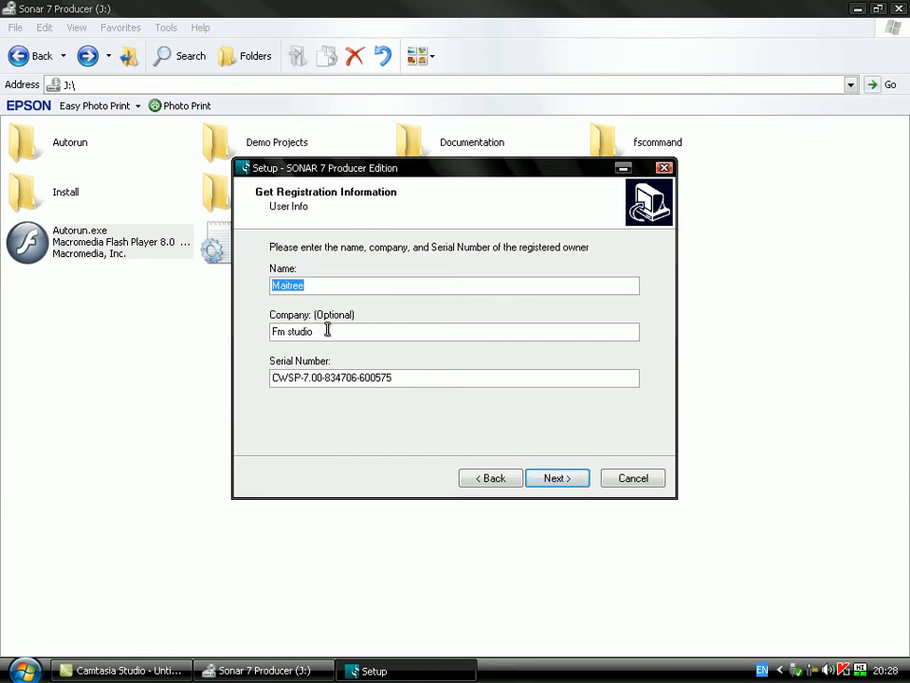
left_click_drag(327, 329, 232, 329)
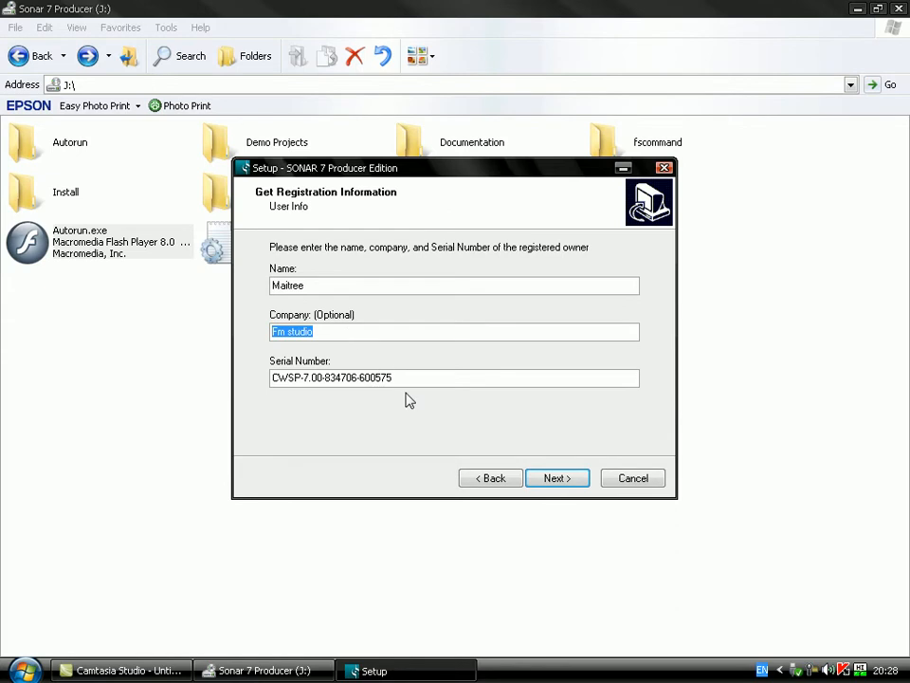
left_click_drag(453, 171, 703, 231)
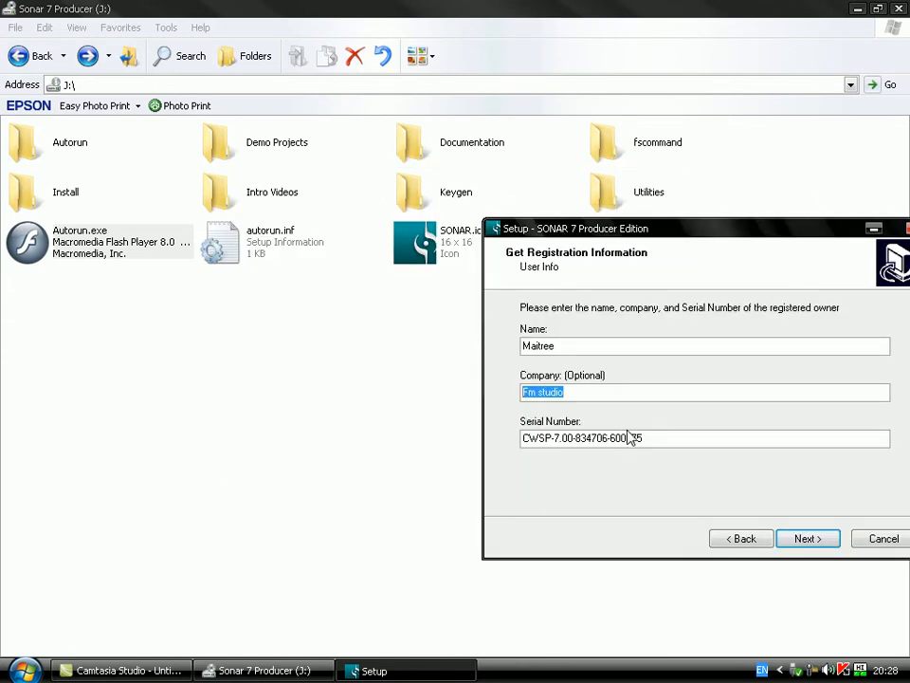
Step: Open SerialNumber.txt from the Keygen folder on the disc
left_click(322, 354)
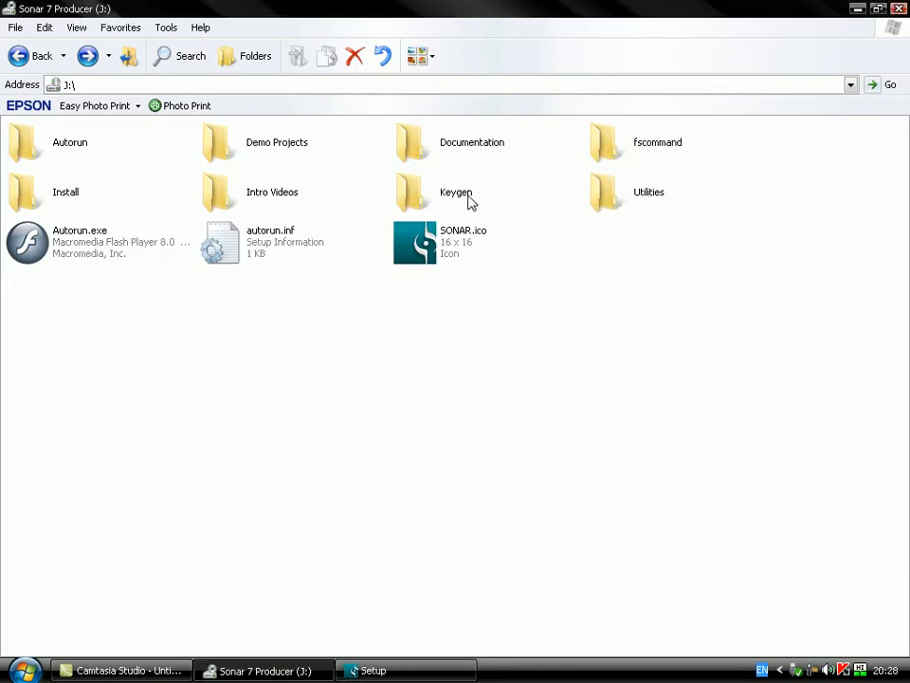
mouse_move(449, 196)
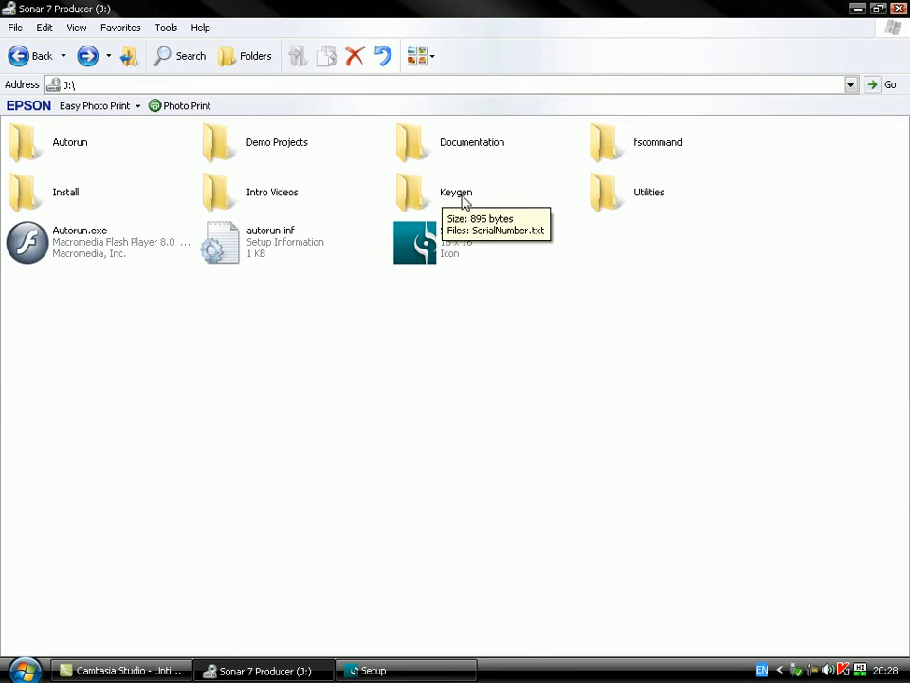
double_click(417, 193)
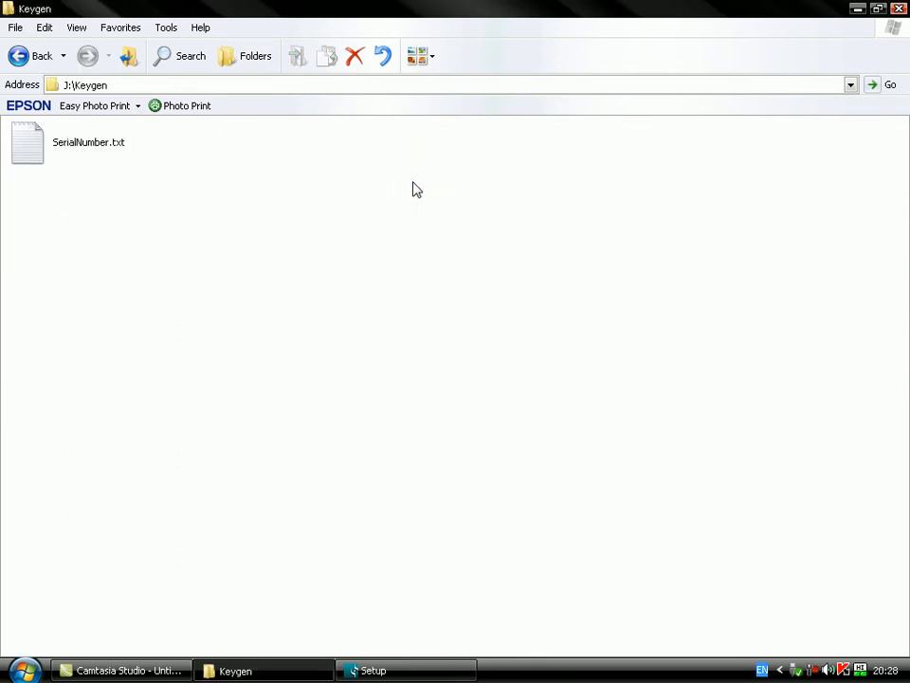
double_click(38, 144)
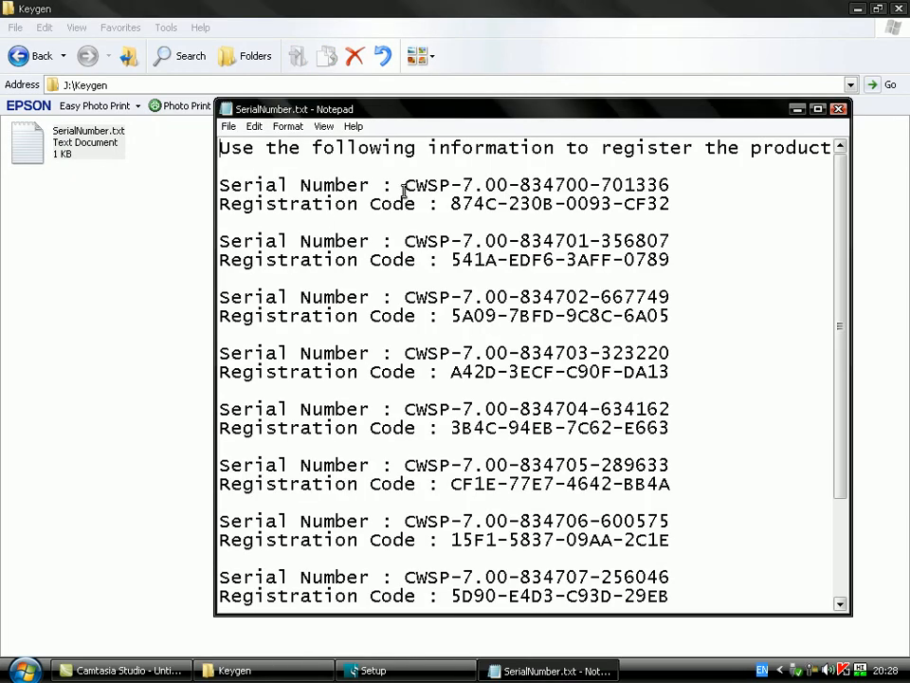
Step: Examine the serial number and registration code pairs in the first three entries of the text file
left_click_drag(403, 186, 678, 186)
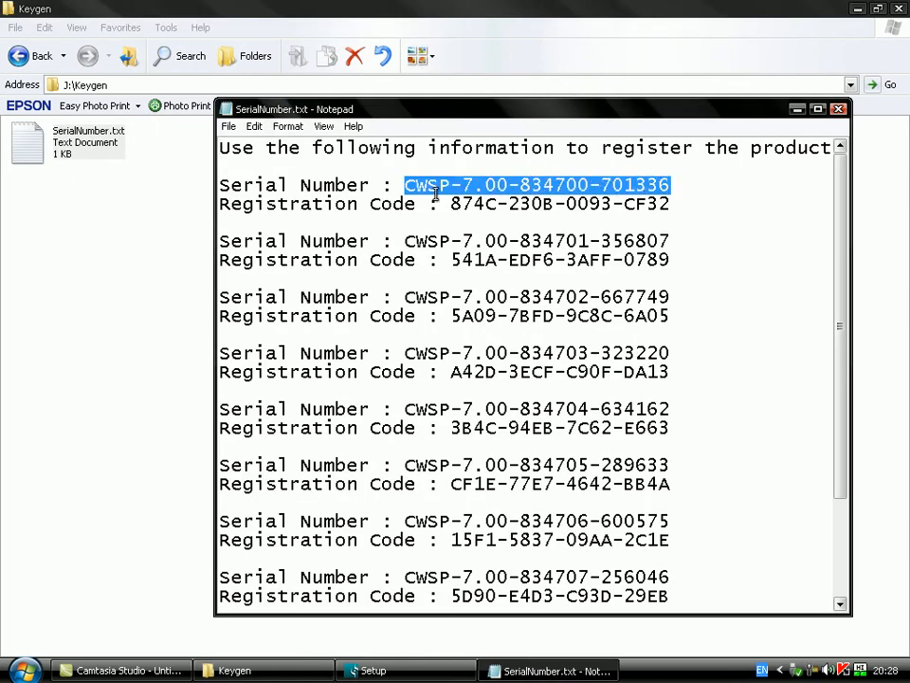
left_click(406, 185)
left_click_drag(400, 180, 701, 182)
left_click_drag(452, 204, 735, 206)
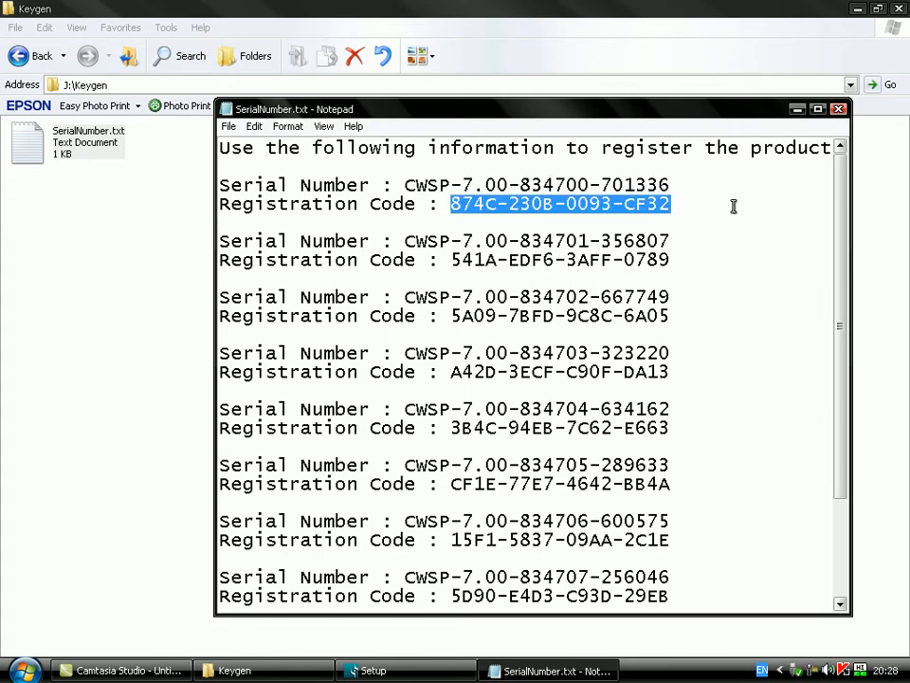
left_click_drag(408, 242, 725, 245)
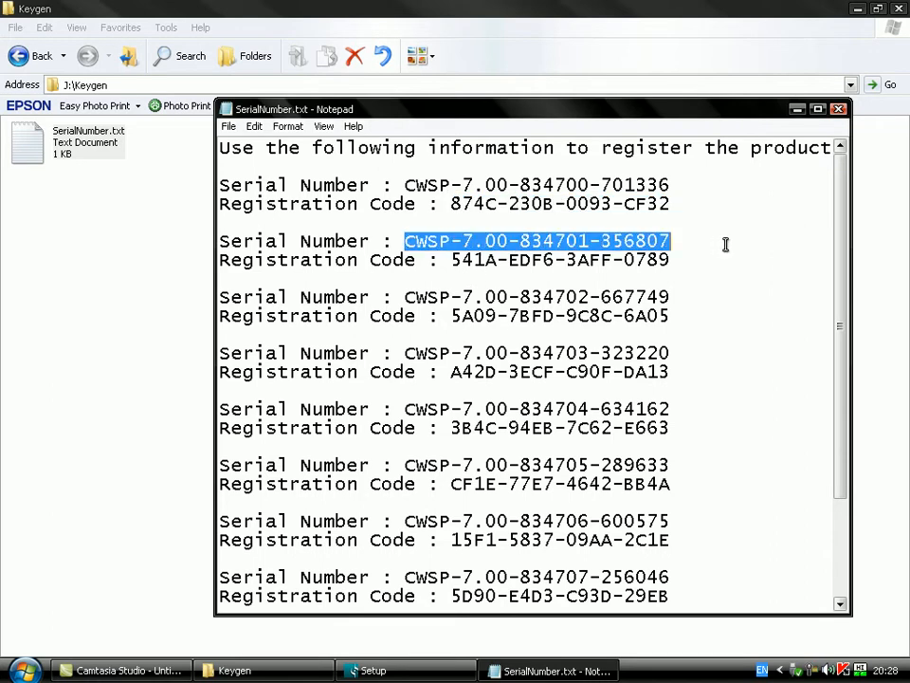
left_click_drag(451, 260, 724, 259)
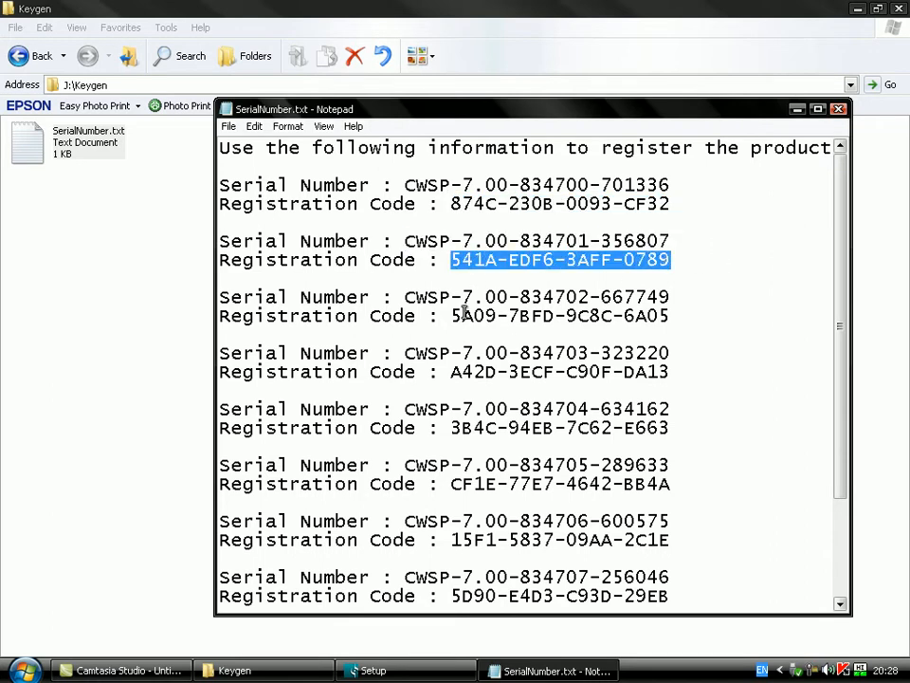
left_click_drag(407, 297, 714, 296)
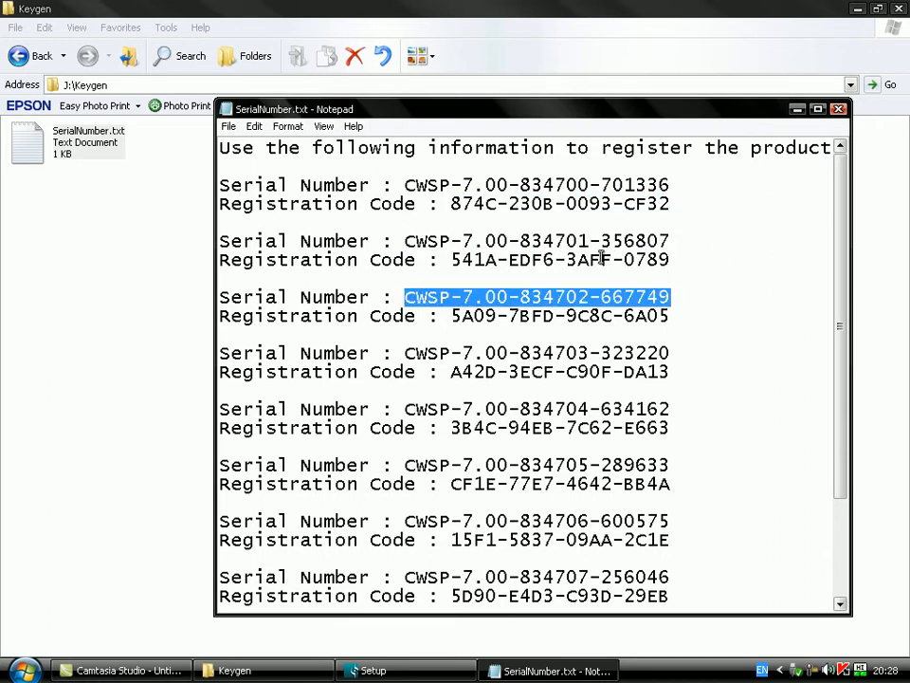
left_click_drag(454, 205, 680, 207)
left_click_drag(407, 297, 713, 293)
left_click_drag(452, 316, 684, 313)
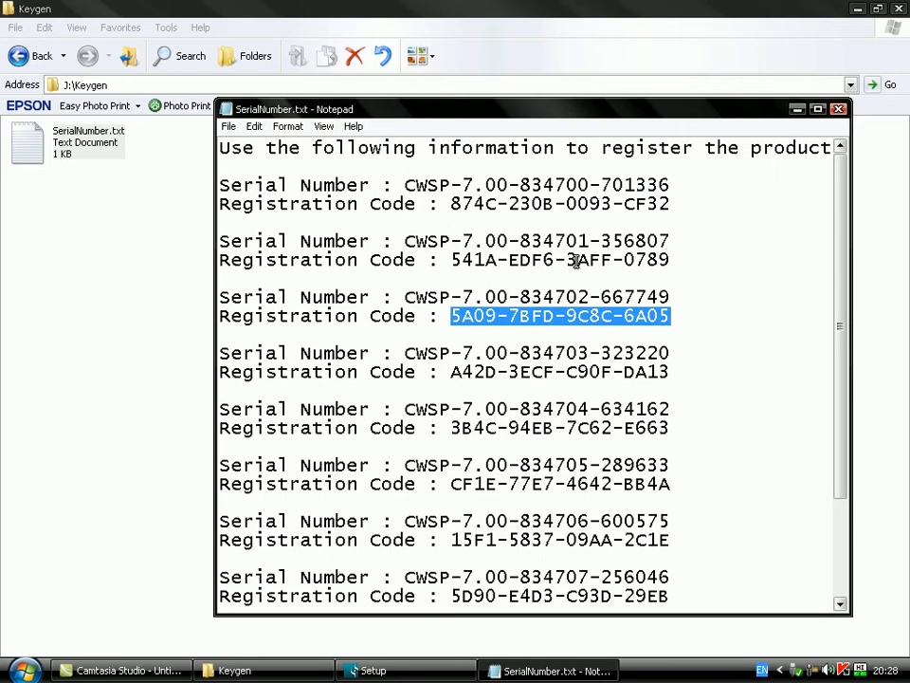
Step: Copy the fourth entry's serial number from the text file and paste it over the setup's Serial Number value
left_click_drag(406, 353, 686, 352)
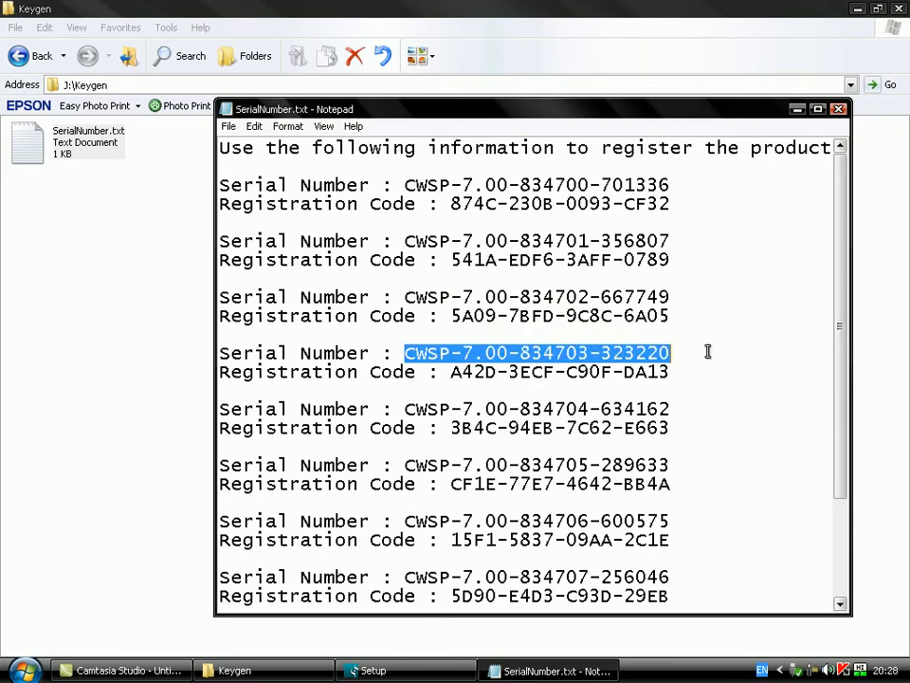
right_click(616, 353)
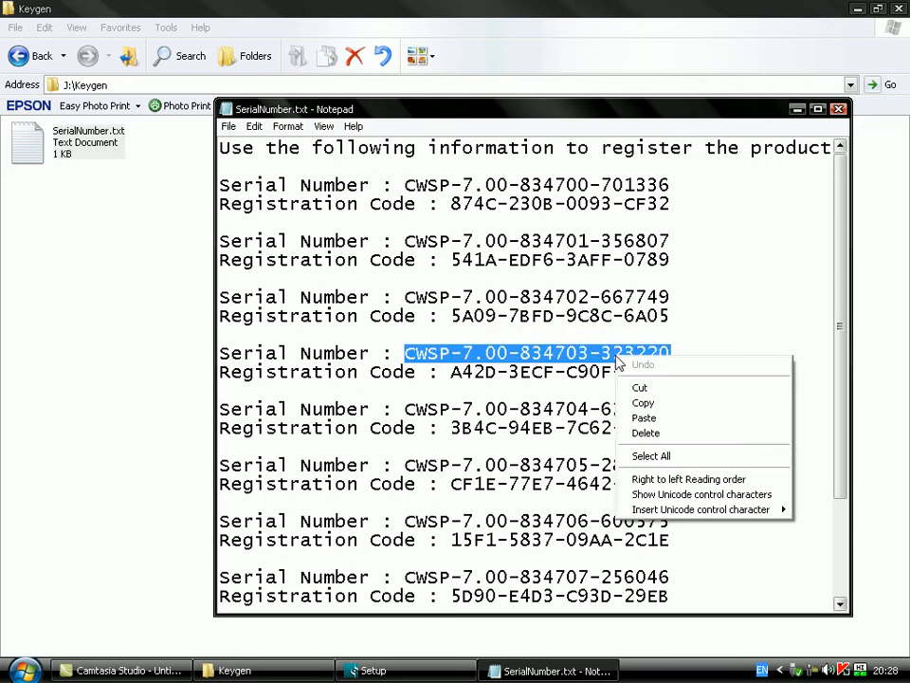
left_click(662, 406)
left_click(384, 671)
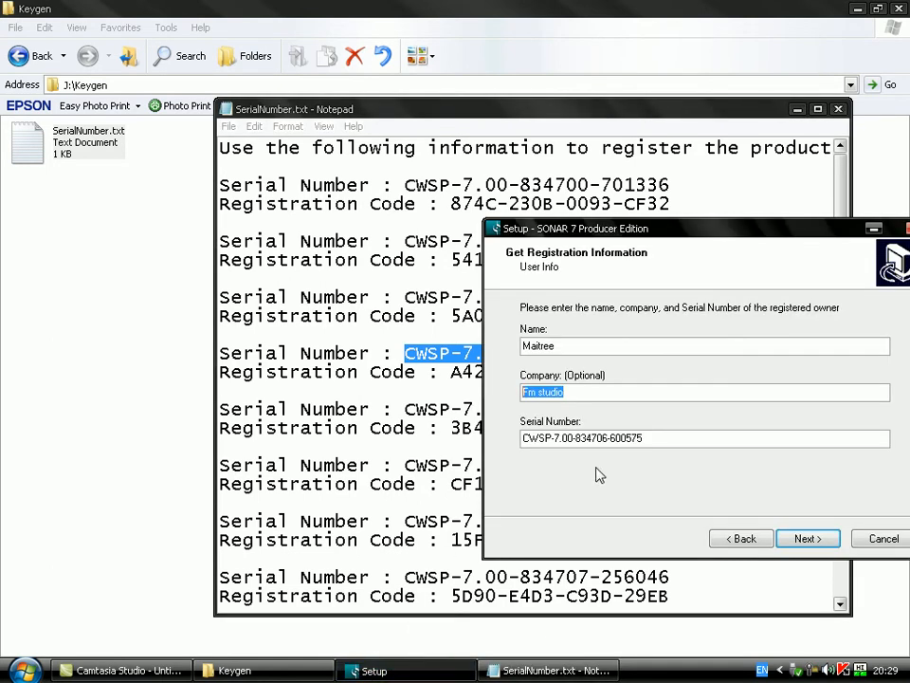
left_click_drag(654, 437, 453, 436)
right_click(586, 435)
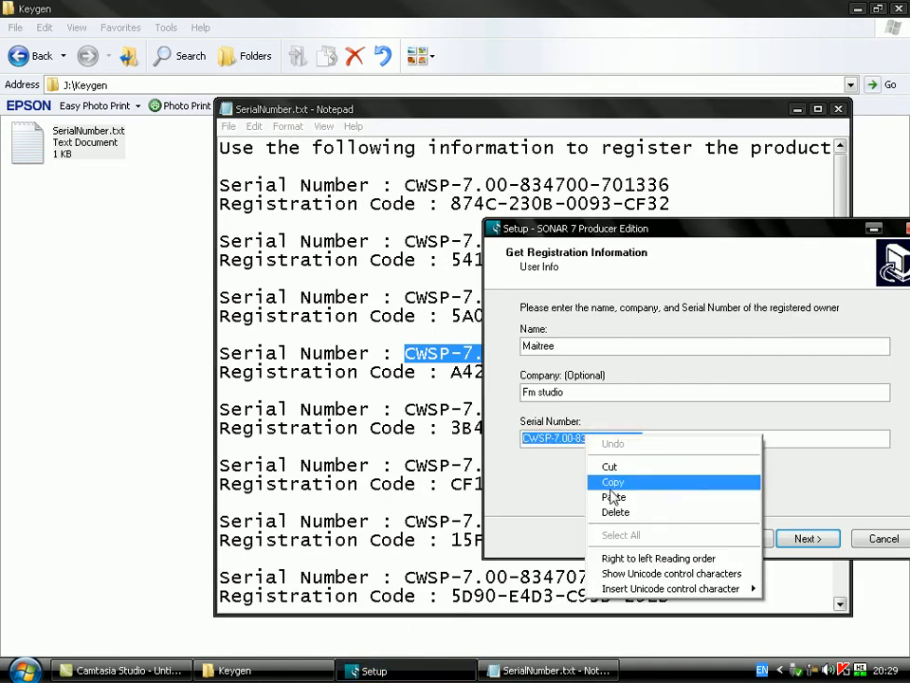
left_click(614, 497)
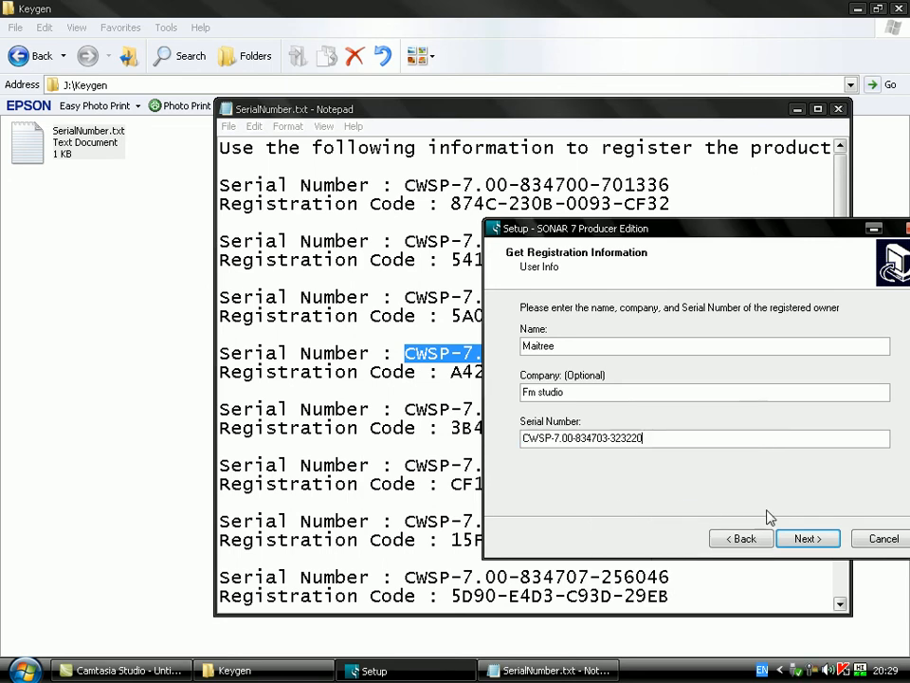
Step: Submit the registration information and accept C:\Program Files\Cakewalk\SONAR 7 Producer Edition as the destination folder
left_click(825, 542)
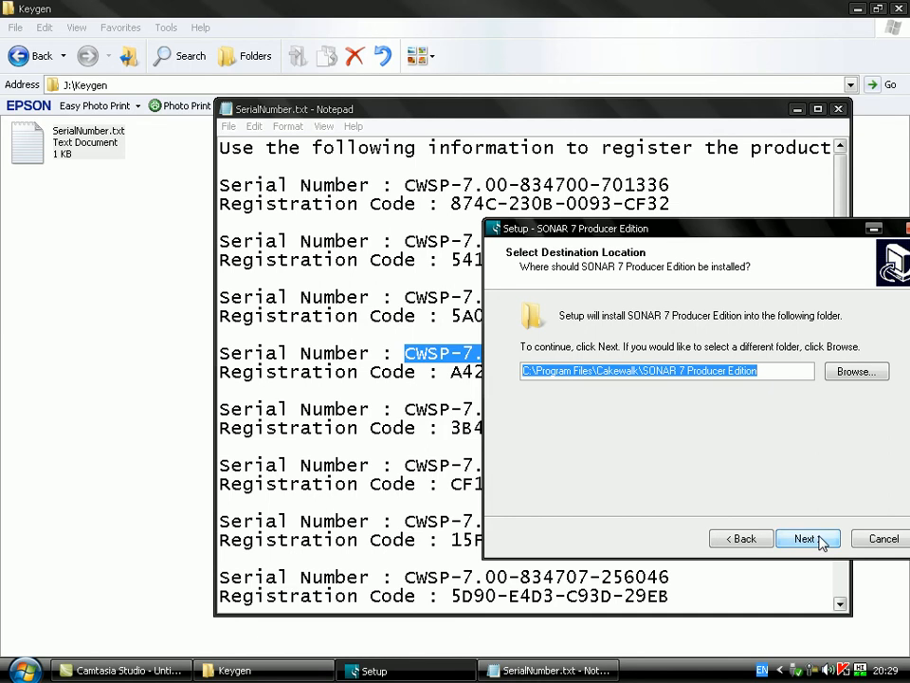
left_click(804, 539)
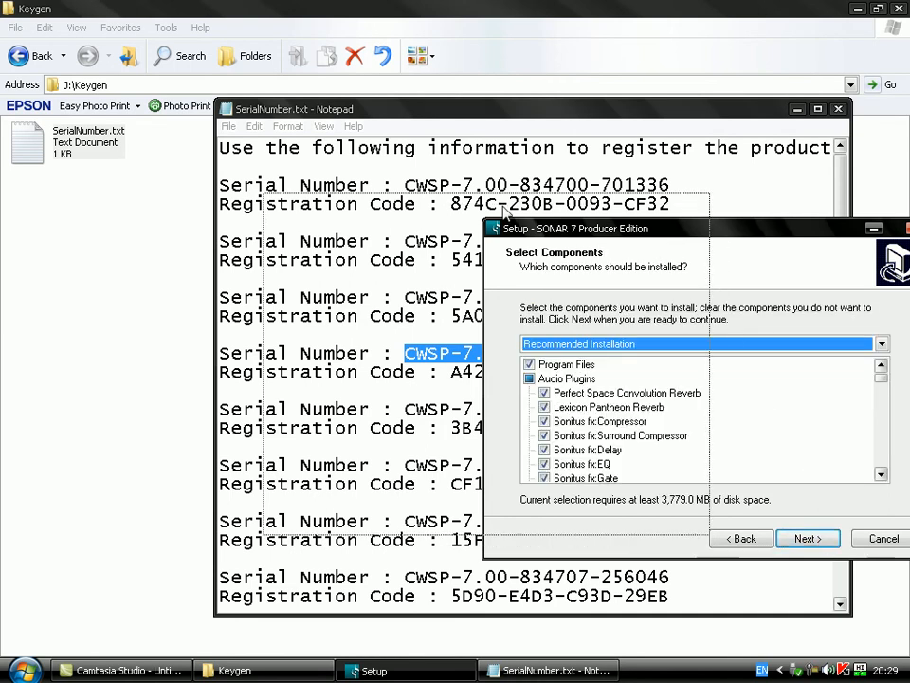
Step: Accept the Recommended Installation components, the Cakewalk\SONAR 7 Producer Edition Start Menu folder and the default shared folder, continuing to the file association page
left_click_drag(724, 239, 453, 192)
left_click(553, 497)
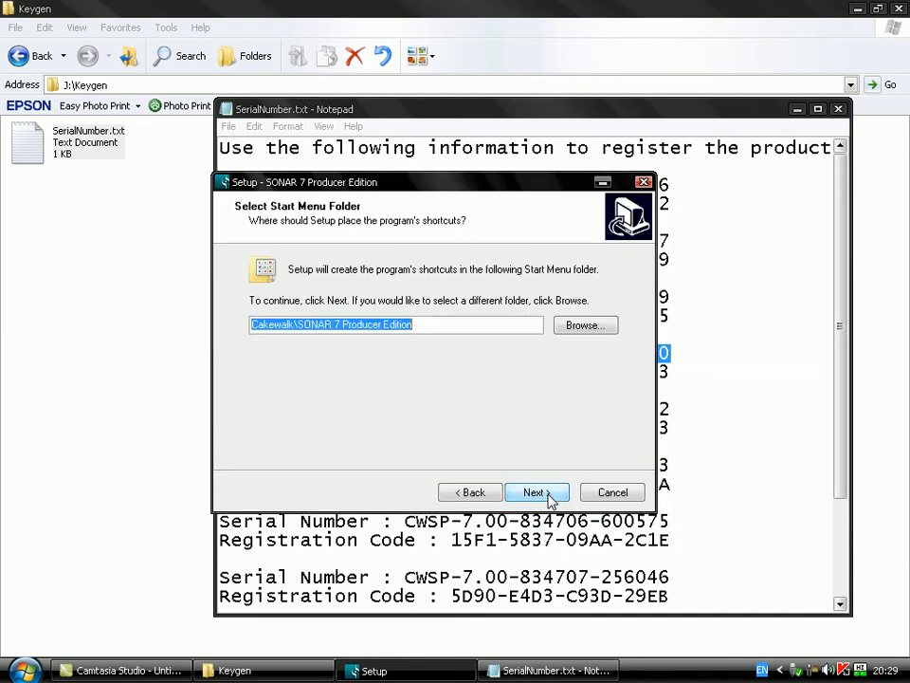
left_click(548, 496)
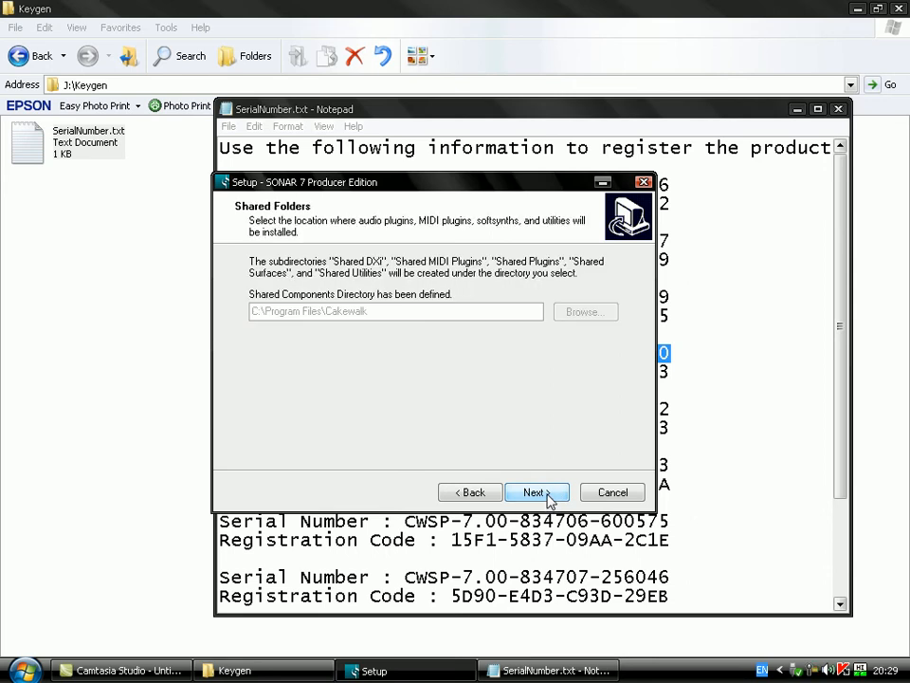
left_click(548, 495)
left_click(548, 496)
left_click(547, 496)
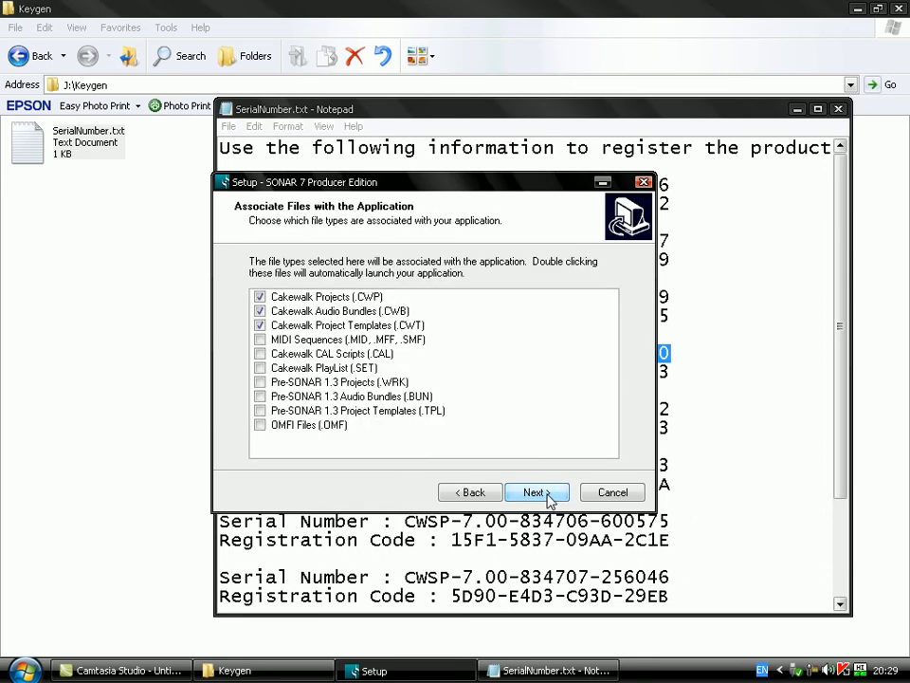
Step: Associate all remaining file types with the application, from MIDI Sequences through OMFI Files, and continue to the additional tasks
left_click(260, 340)
left_click(260, 353)
left_click(261, 367)
left_click(260, 382)
left_click(261, 397)
left_click(261, 411)
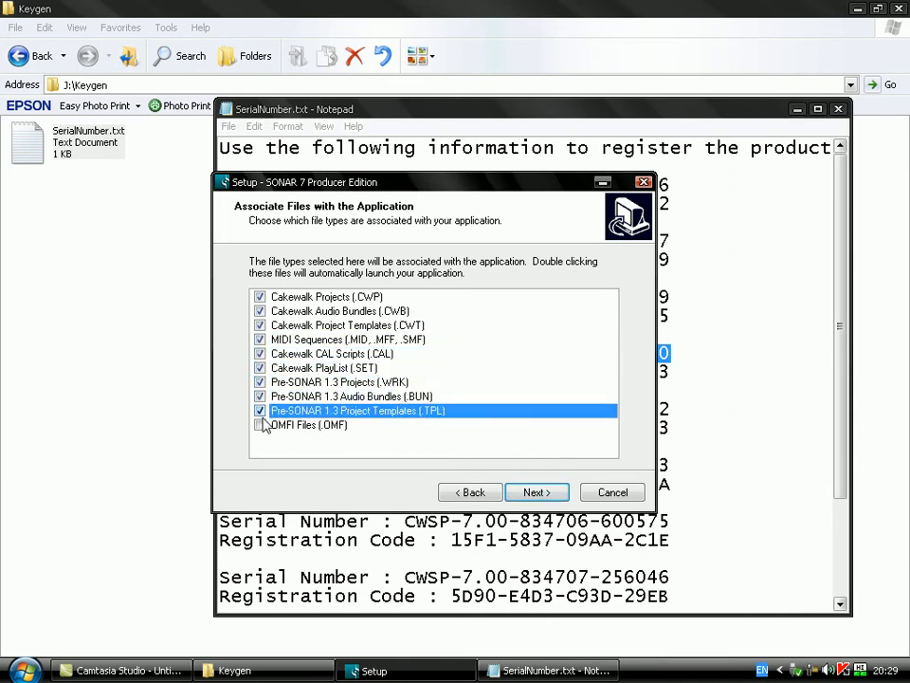
left_click(261, 425)
left_click(541, 495)
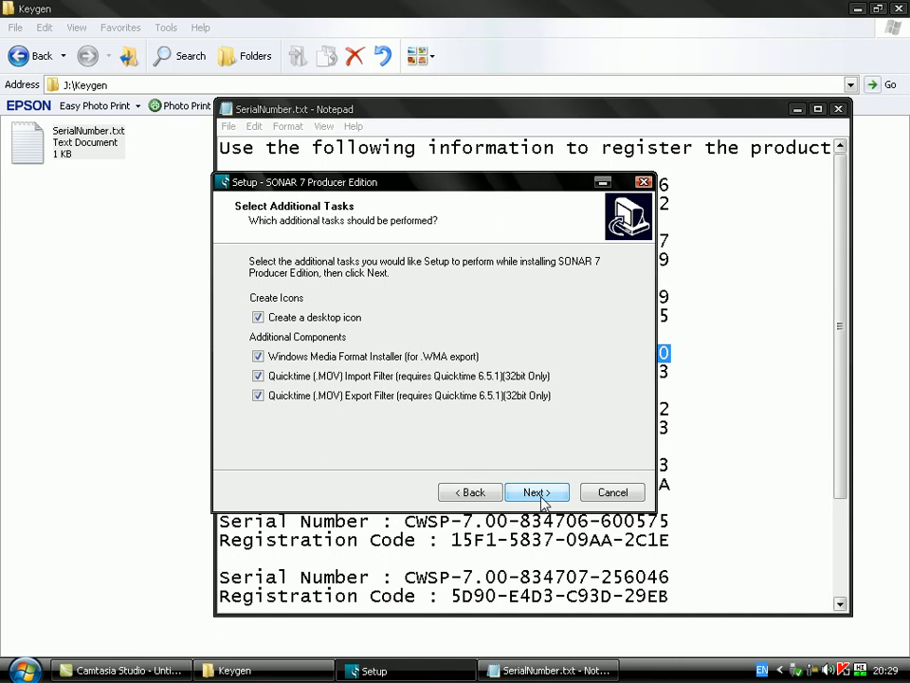
Step: Keep the desktop icon, Windows Media Format and both Quicktime filter tasks selected, and start the installation
left_click(542, 495)
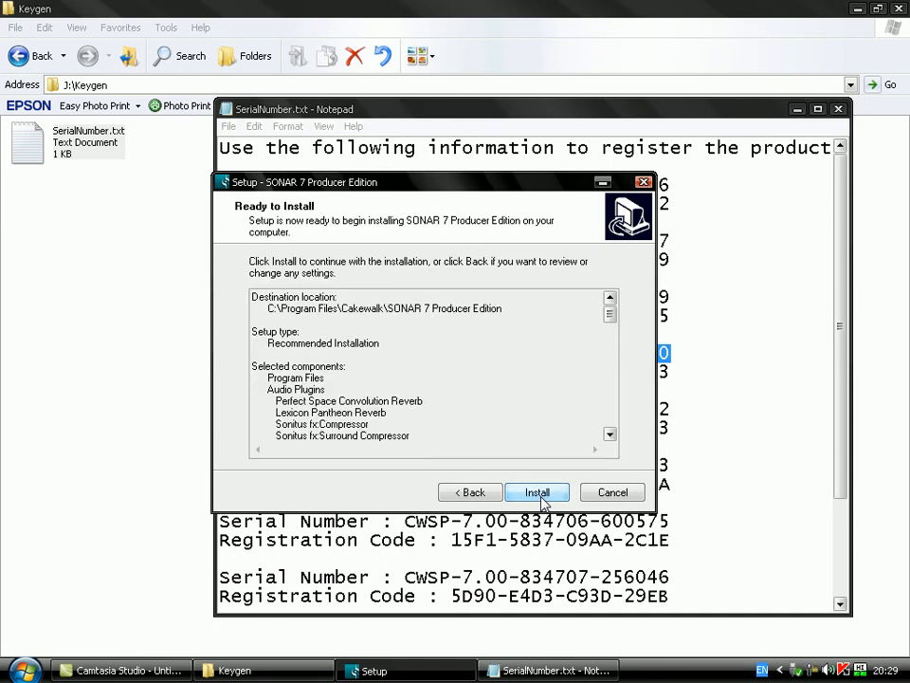
left_click(542, 494)
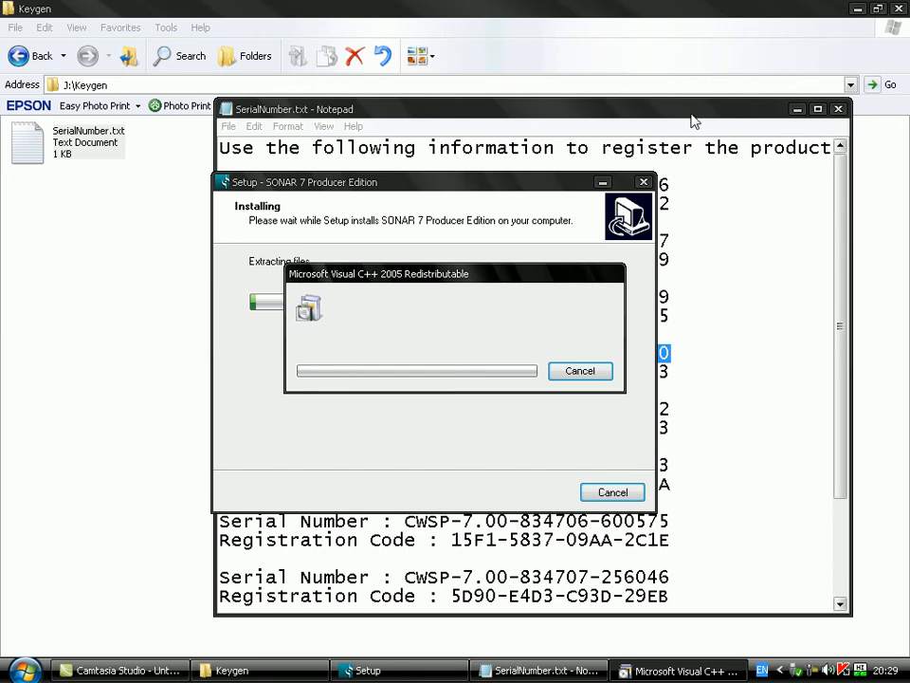
Step: Copy the fourth entry's registration code from SerialNumber.txt and close the text file
left_click(692, 120)
left_click_drag(451, 373, 684, 375)
right_click(623, 378)
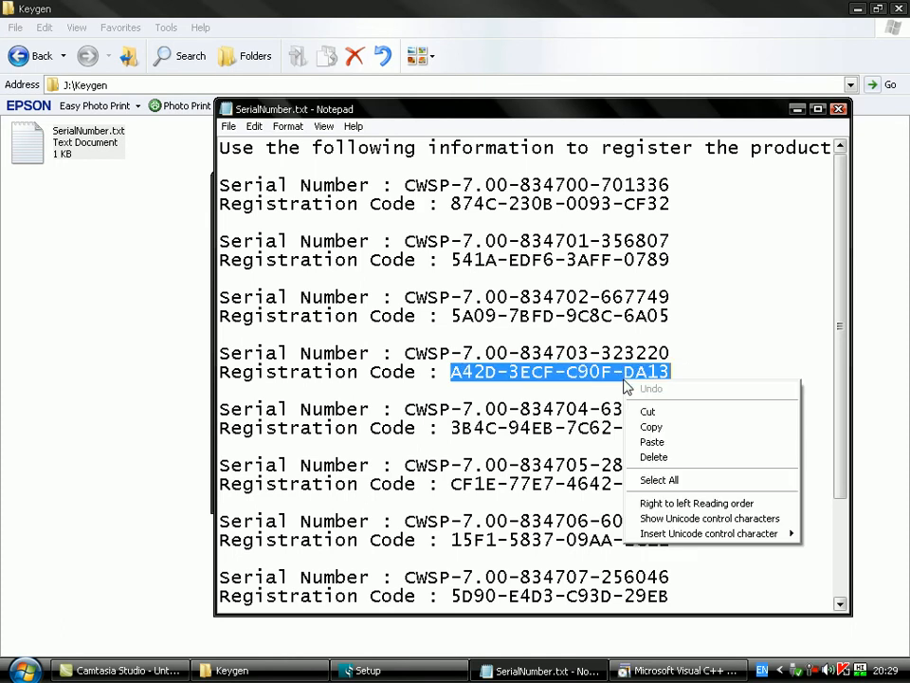
left_click(670, 431)
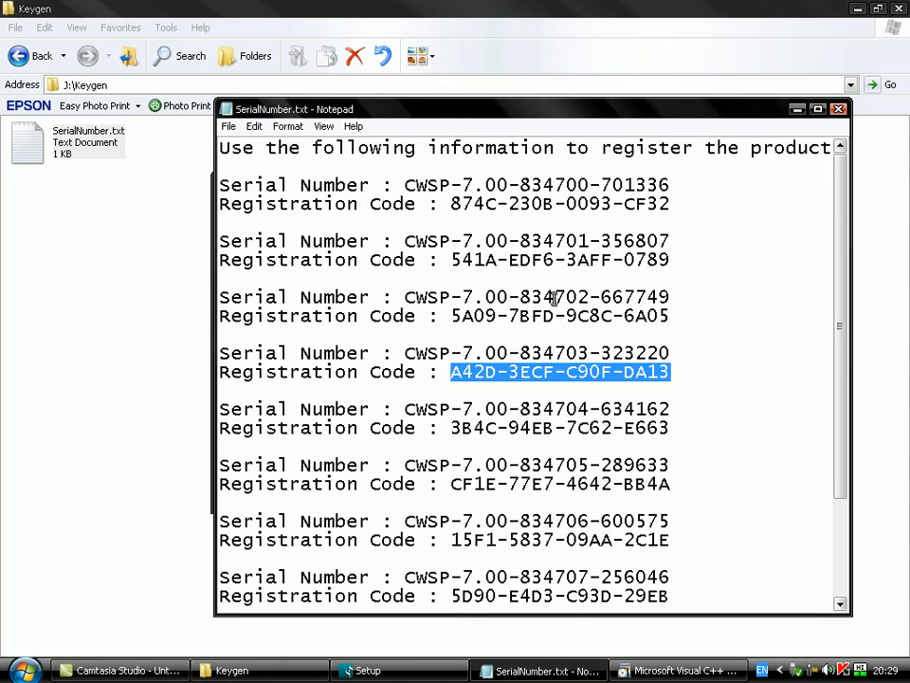
left_click(839, 109)
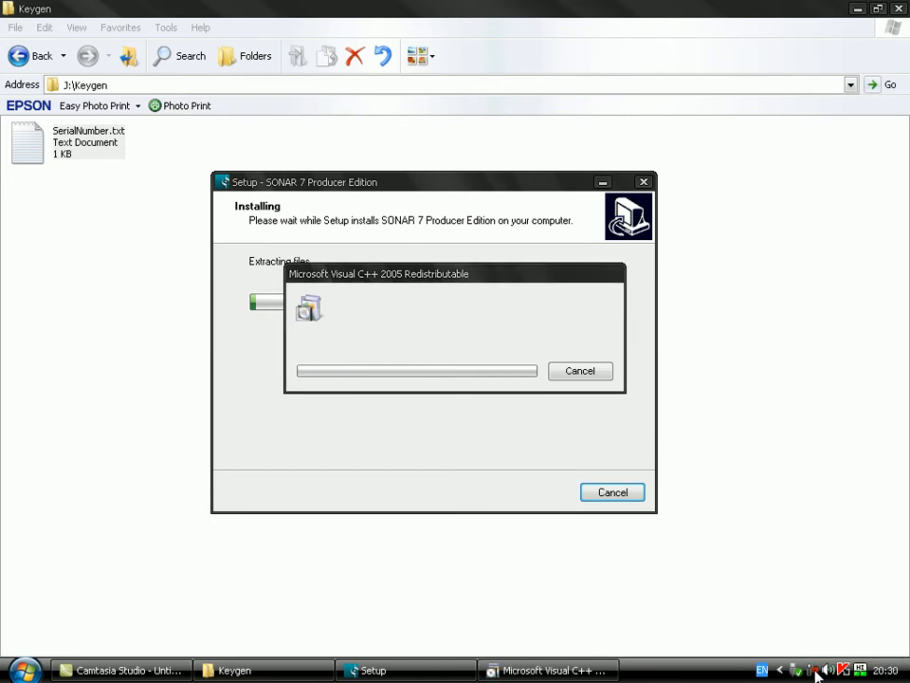
left_click(817, 671)
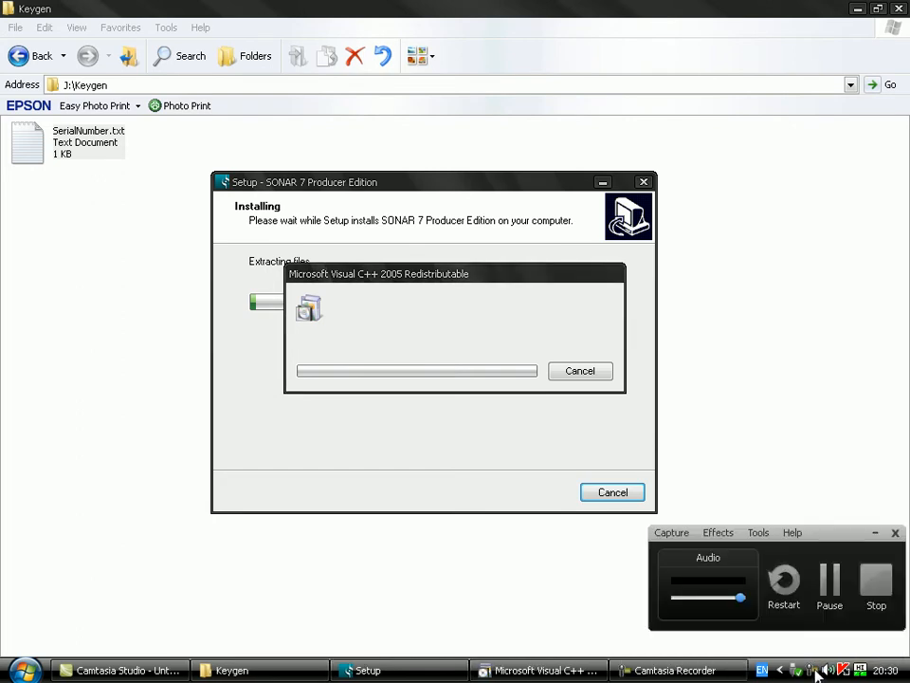
left_click(832, 582)
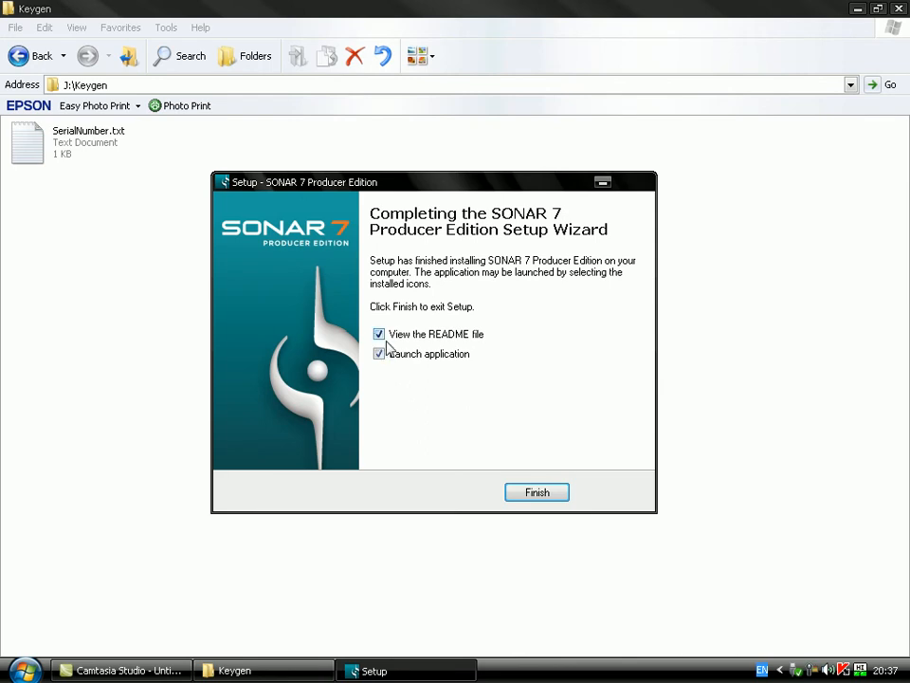
Step: Finish the setup wizard with the option to launch the application enabled
left_click(379, 349)
left_click(379, 350)
left_click(537, 493)
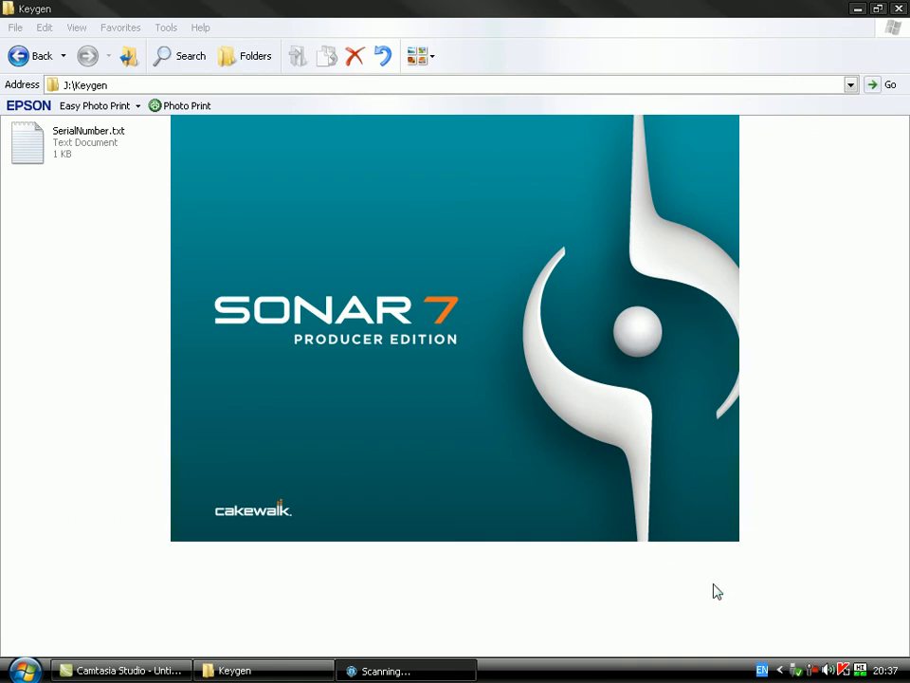
right_click(814, 670)
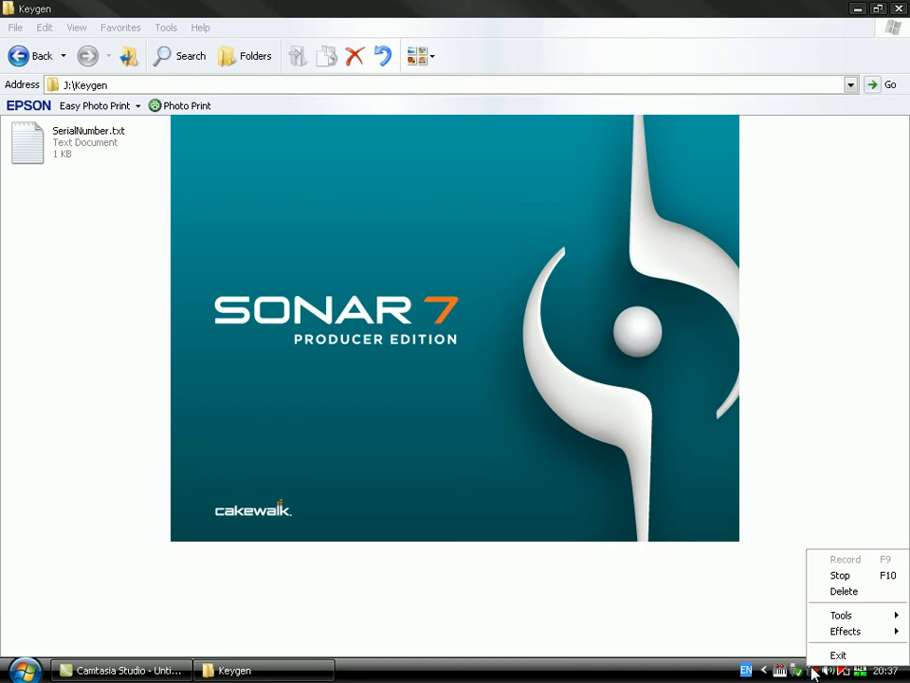
left_click(813, 671)
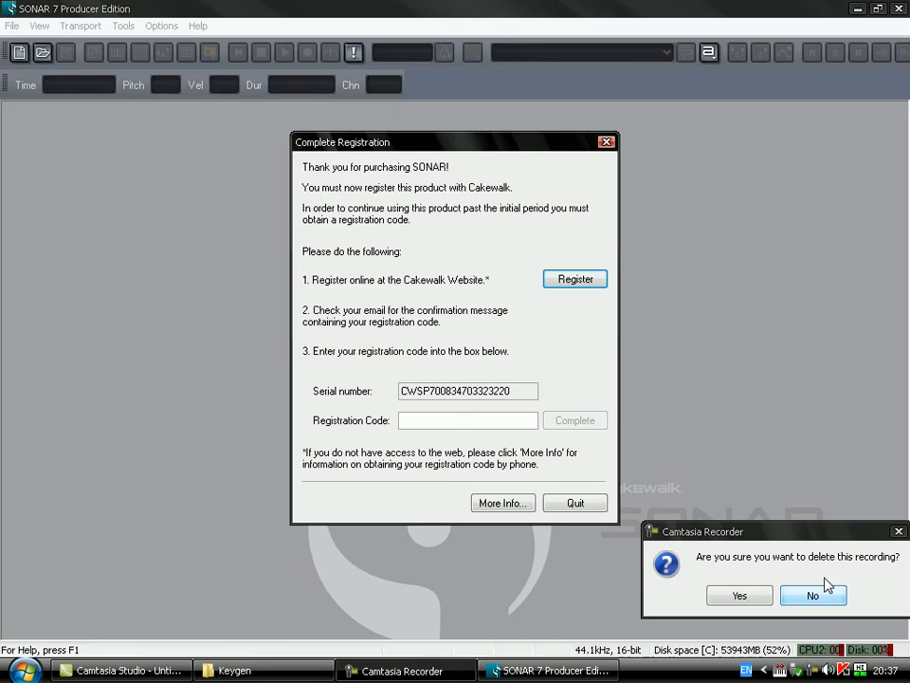
left_click(823, 589)
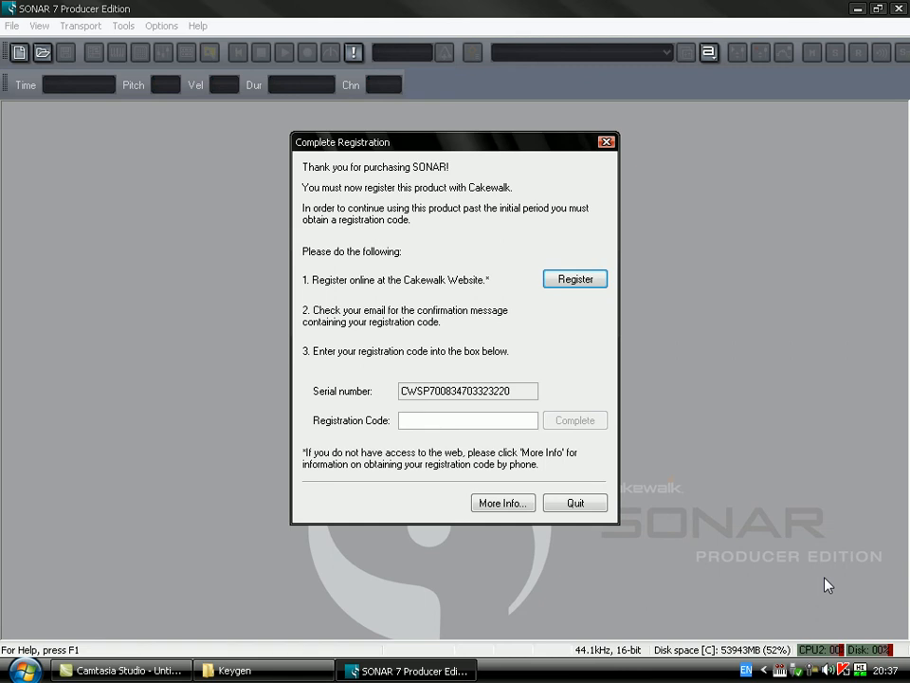
Step: Paste the copied registration code into the Registration Code field, complete the registration and dismiss the message
right_click(427, 420)
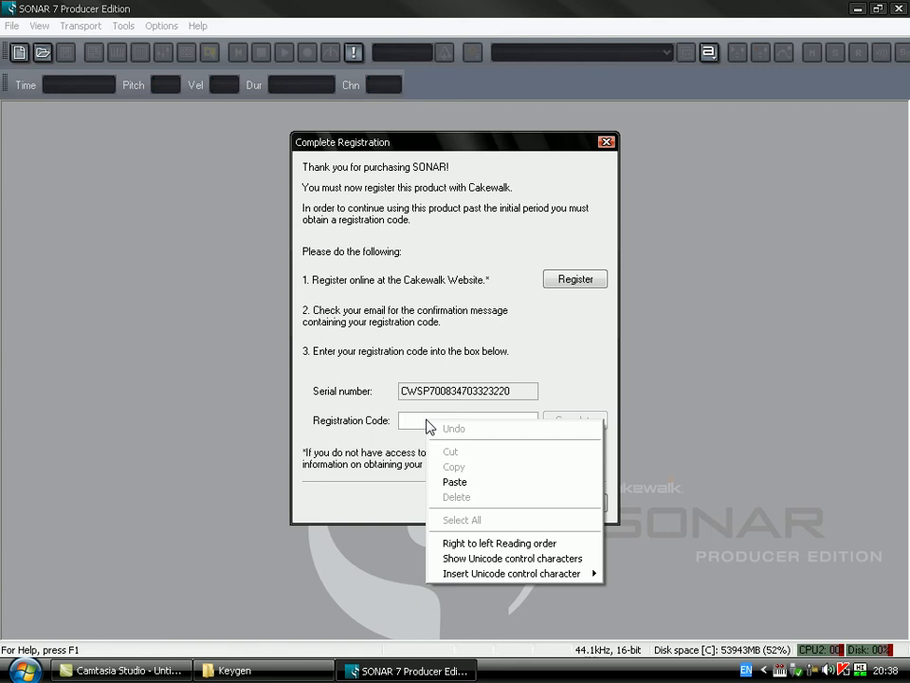
left_click(460, 482)
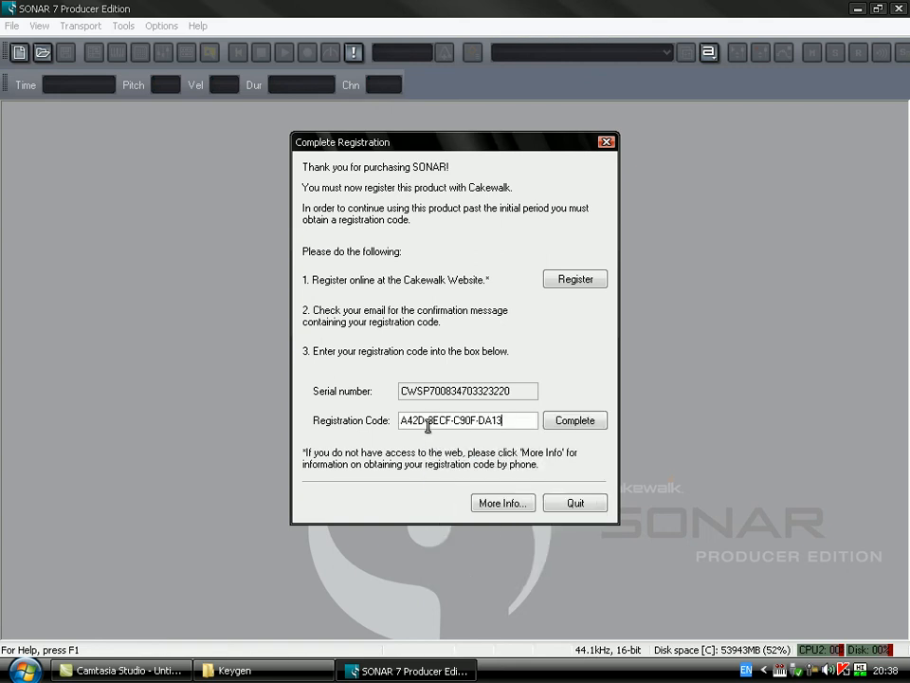
left_click(578, 426)
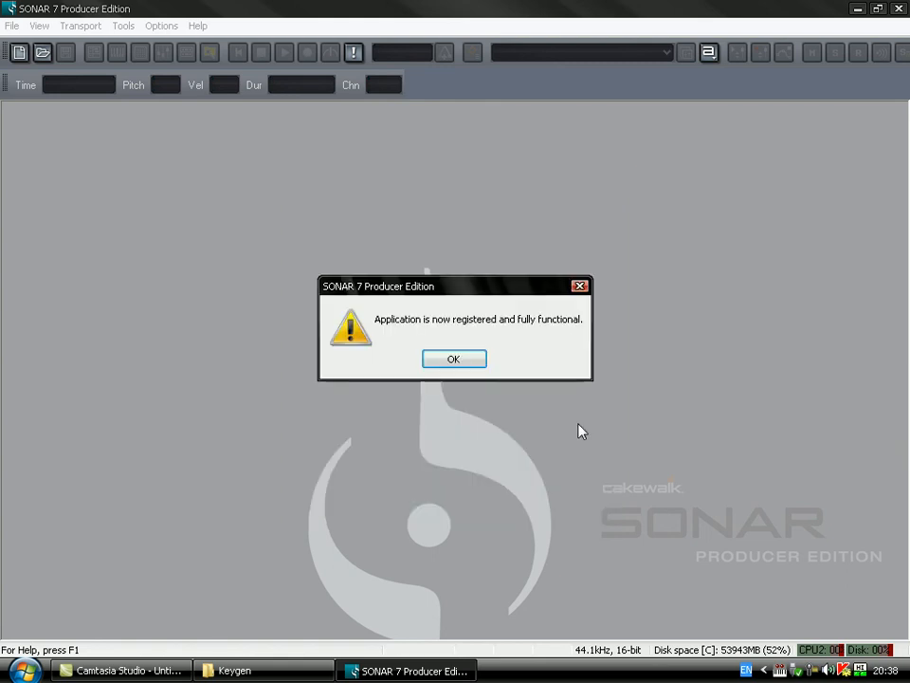
left_click(457, 359)
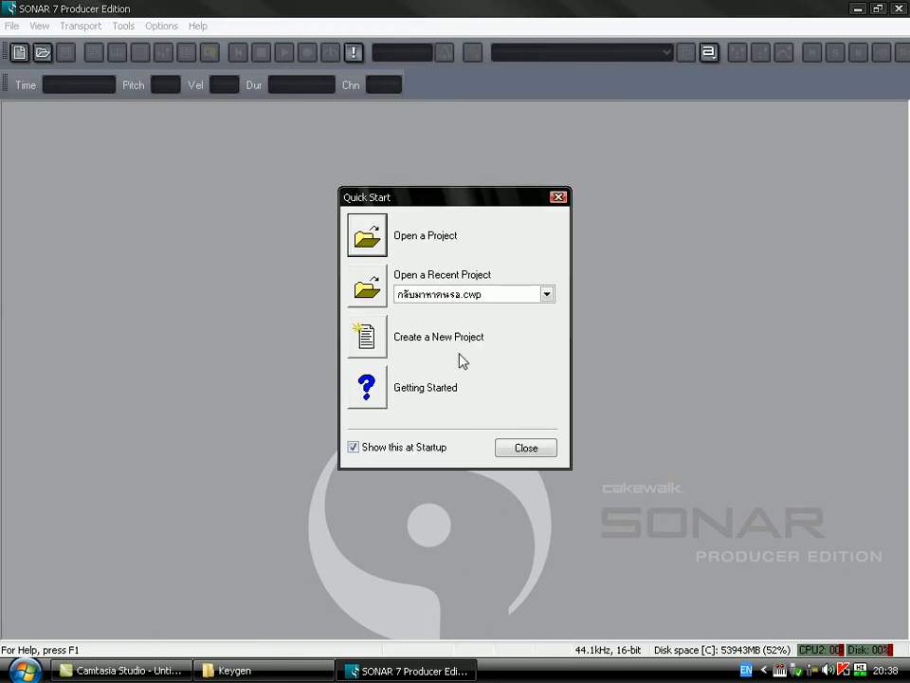
Step: Create a new project named test from the Normal template and maximize its Track window
left_click(379, 335)
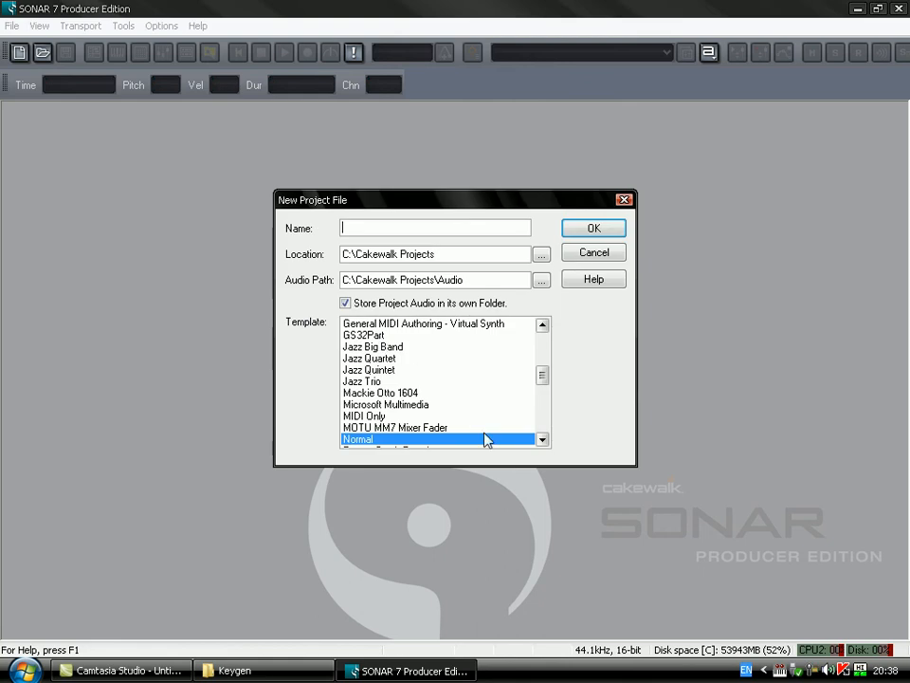
type("test")
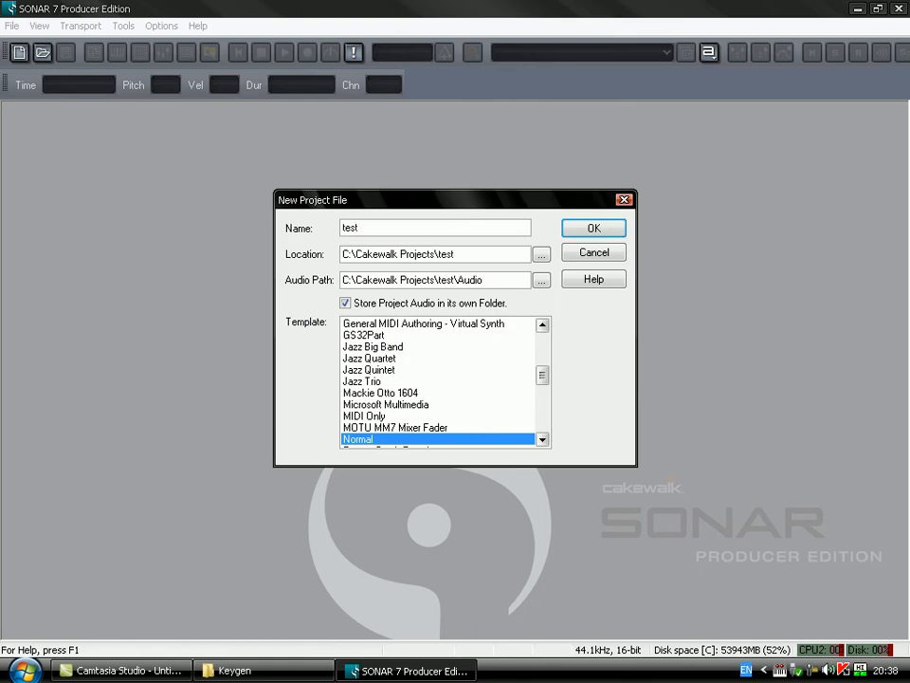
left_click(608, 228)
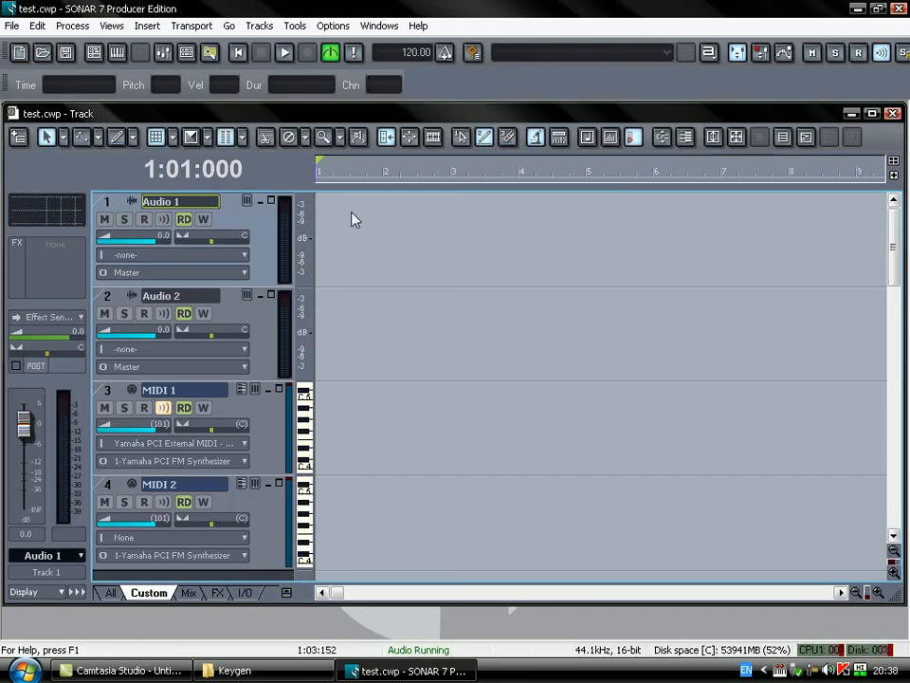
left_click(872, 113)
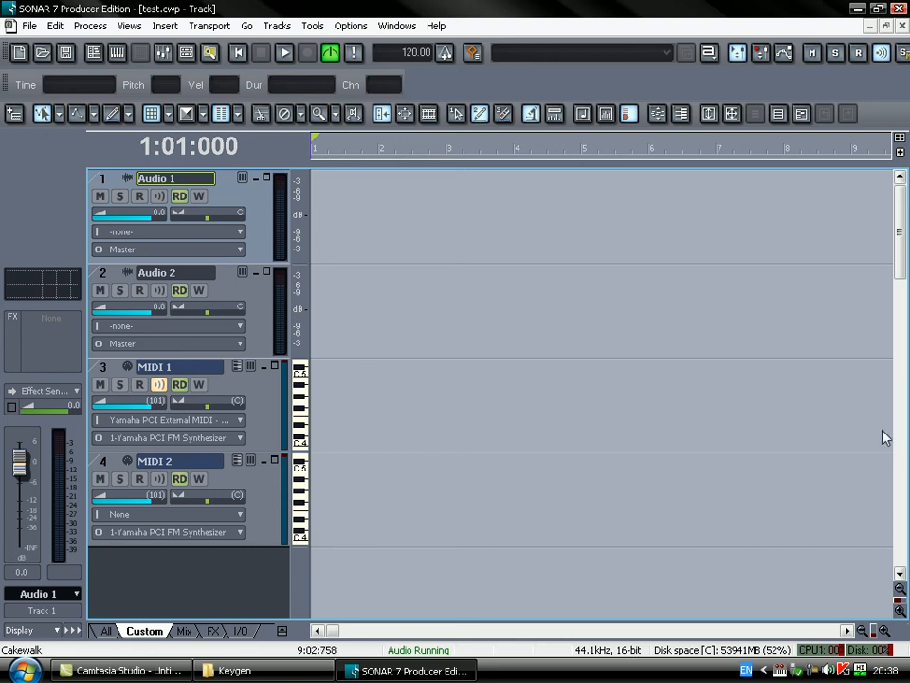
left_click(843, 670)
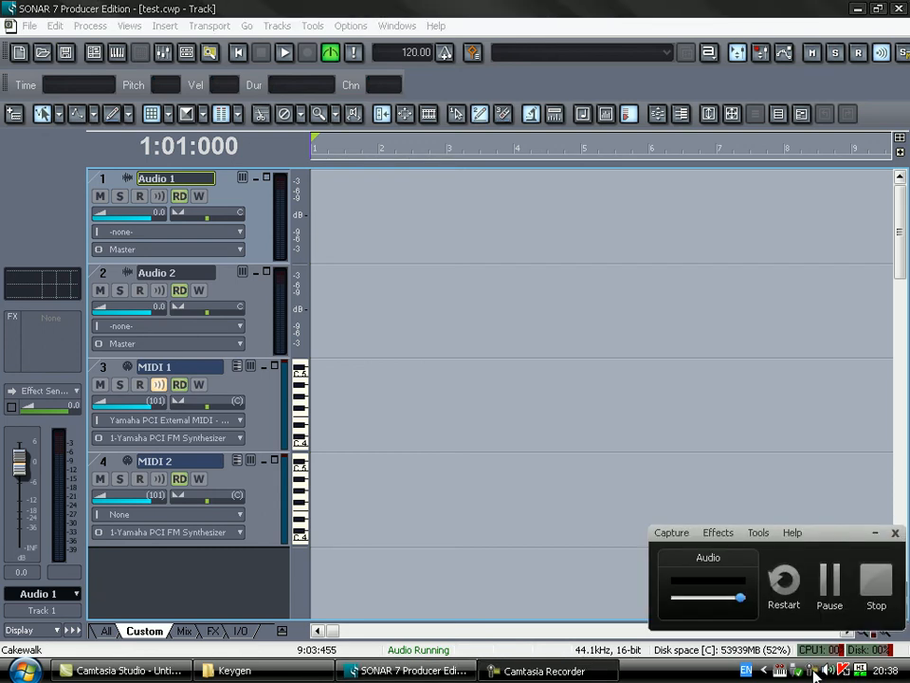